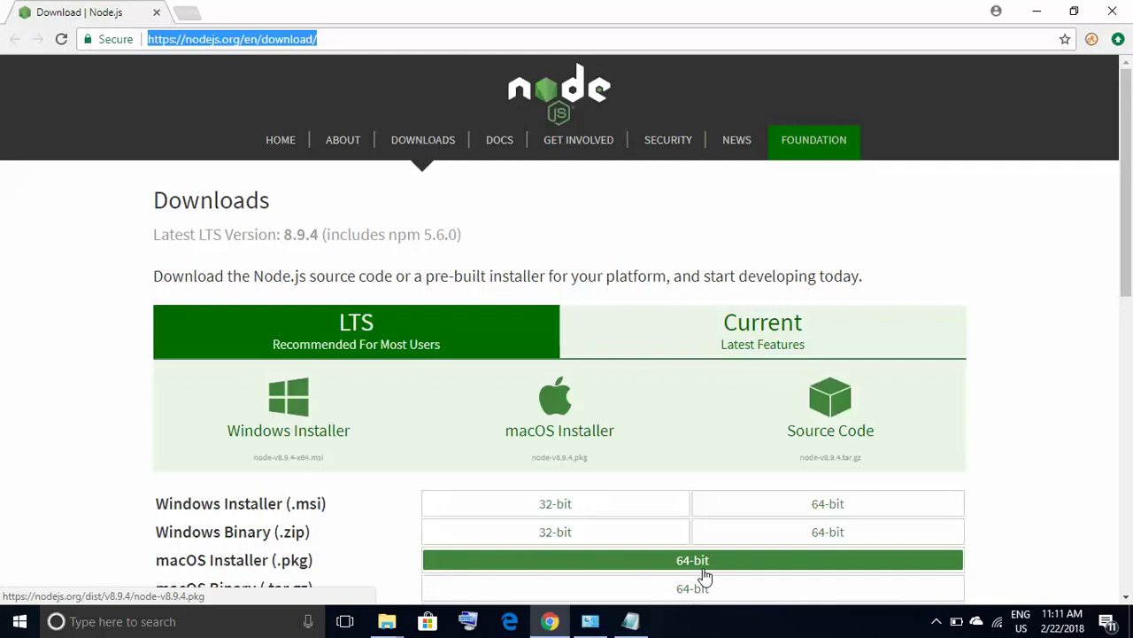
{"action": "left_click", "coordinate": [631, 620]}
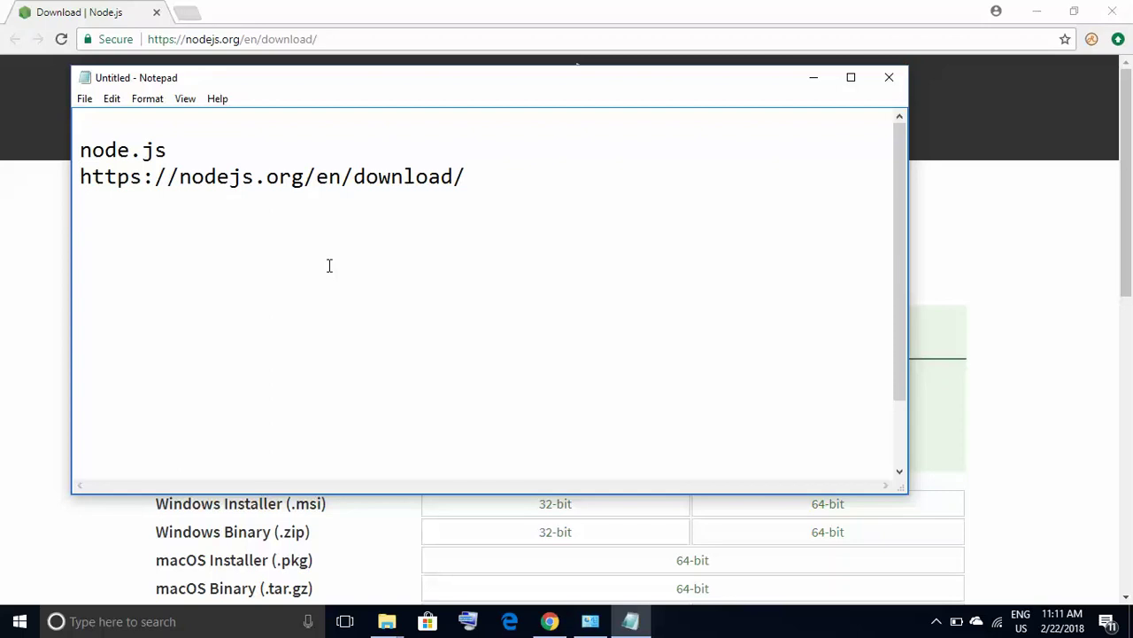
{"action": "left_click", "coordinate": [492, 174]}
{"action": "key", "text": "shift+Home"}
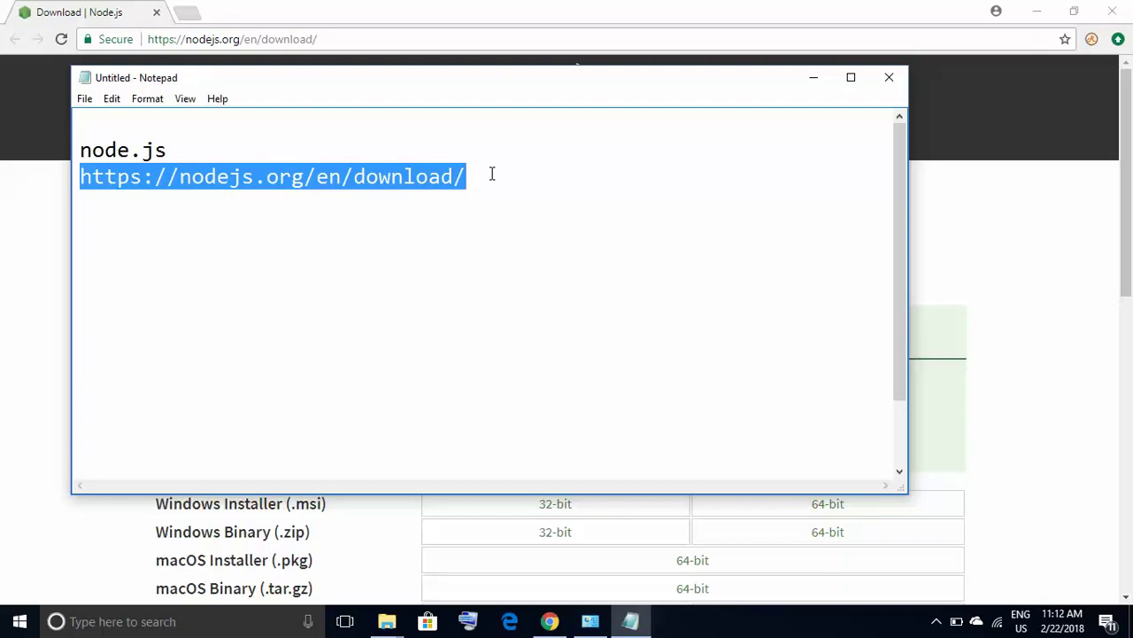
{"action": "left_click", "coordinate": [5, 245]}
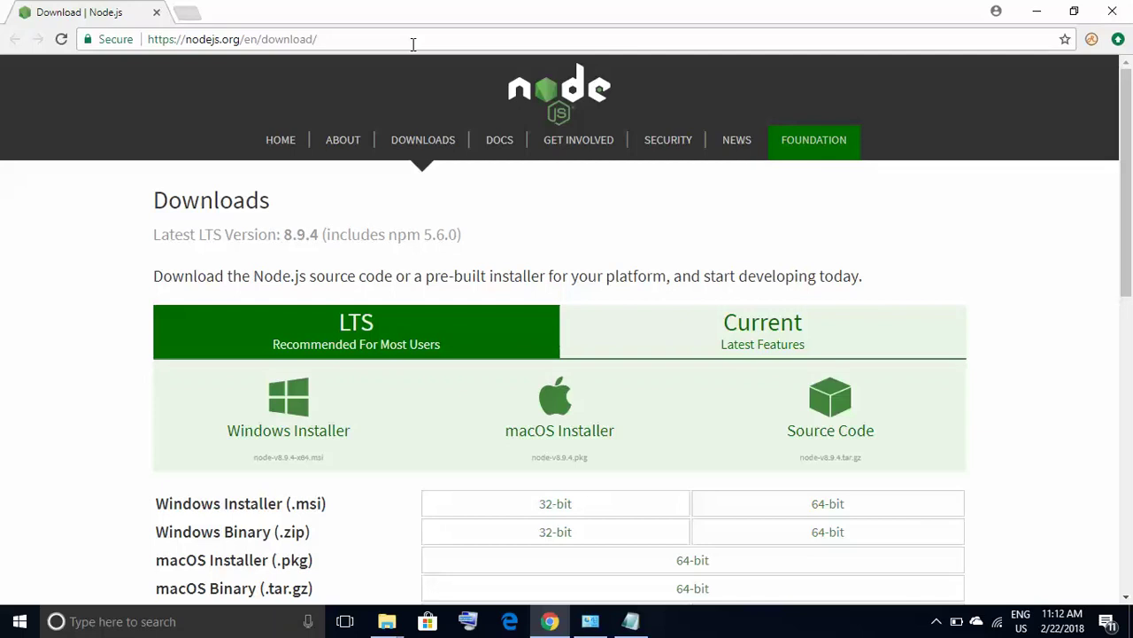
Step: Download the LTS Windows Installer node-v8.9.4-x64.msi and select it in the Downloads folder
{"action": "left_click", "coordinate": [291, 405]}
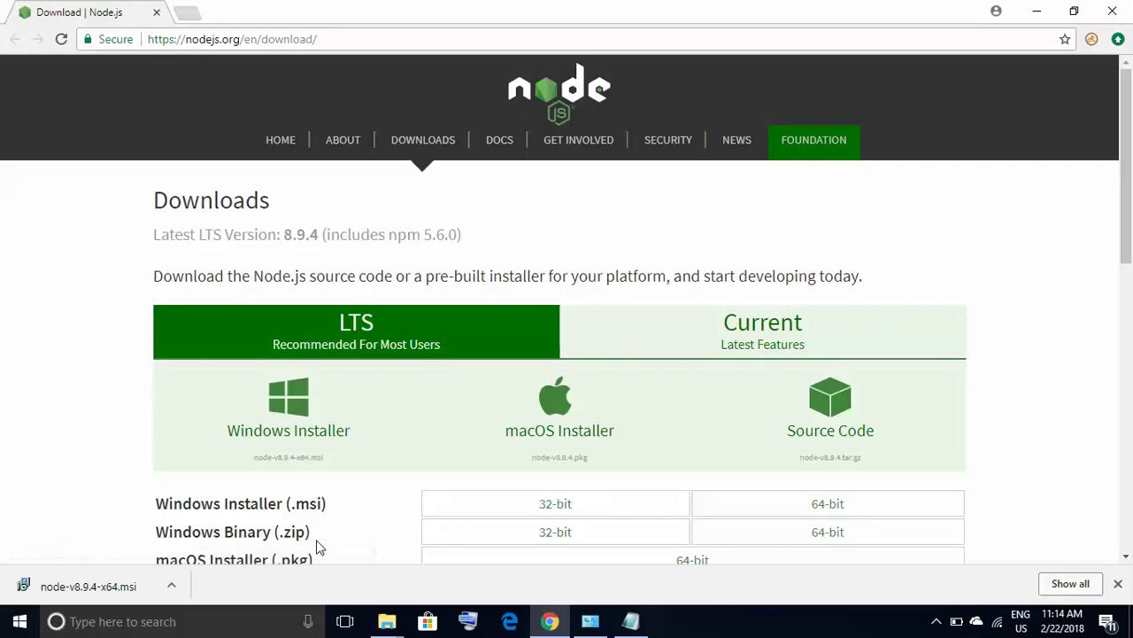
{"action": "mouse_move", "coordinate": [390, 624]}
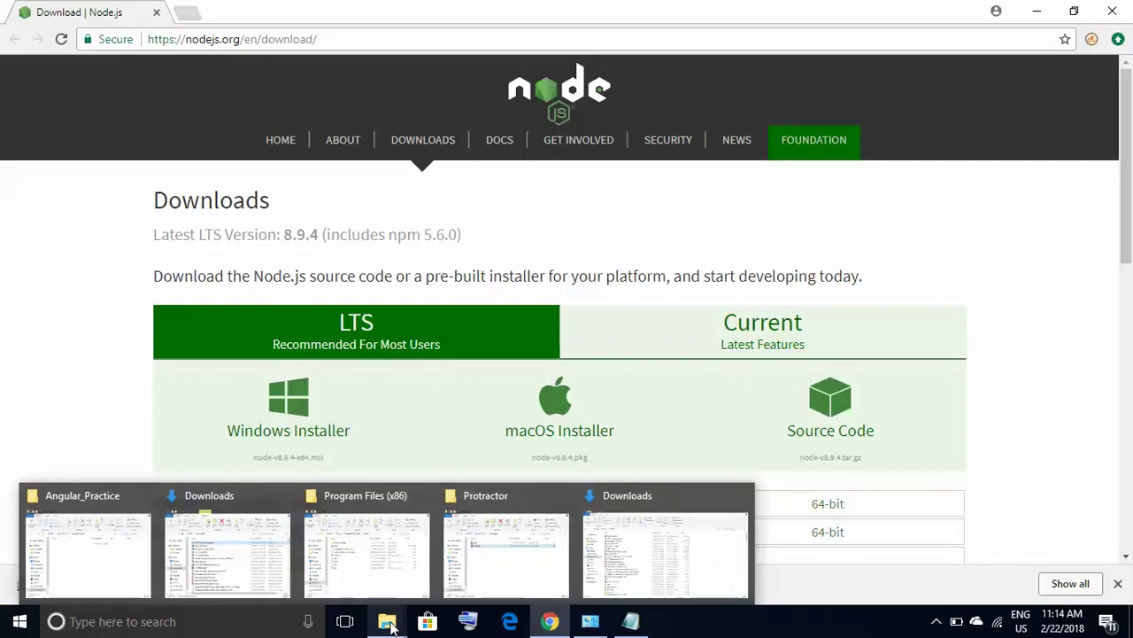
{"action": "left_click", "coordinate": [664, 563]}
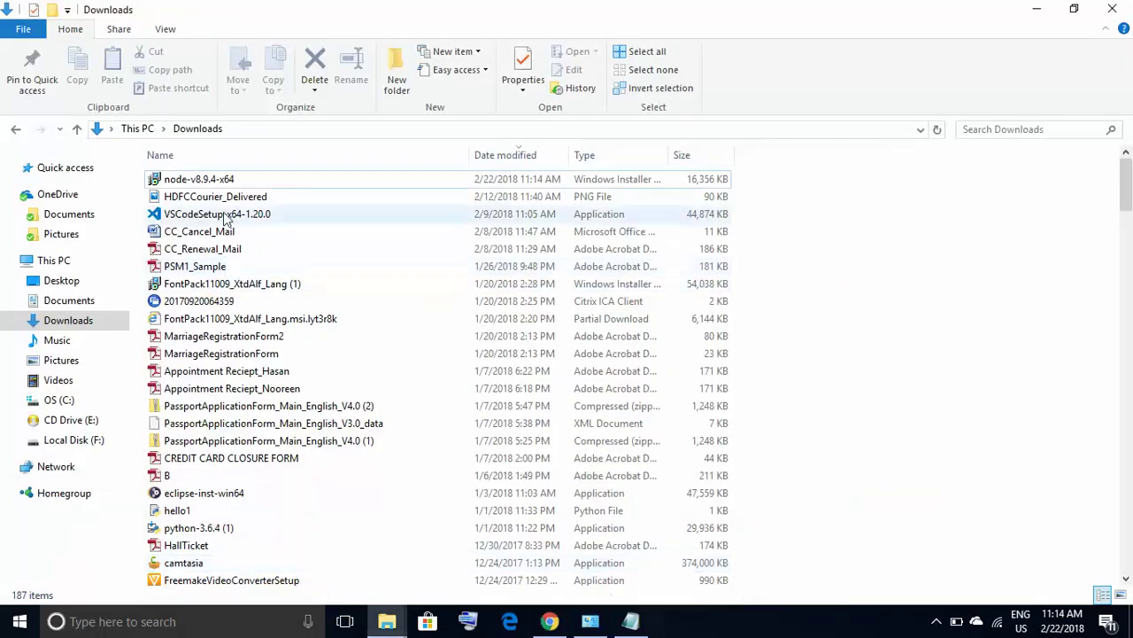
{"action": "left_click", "coordinate": [189, 179]}
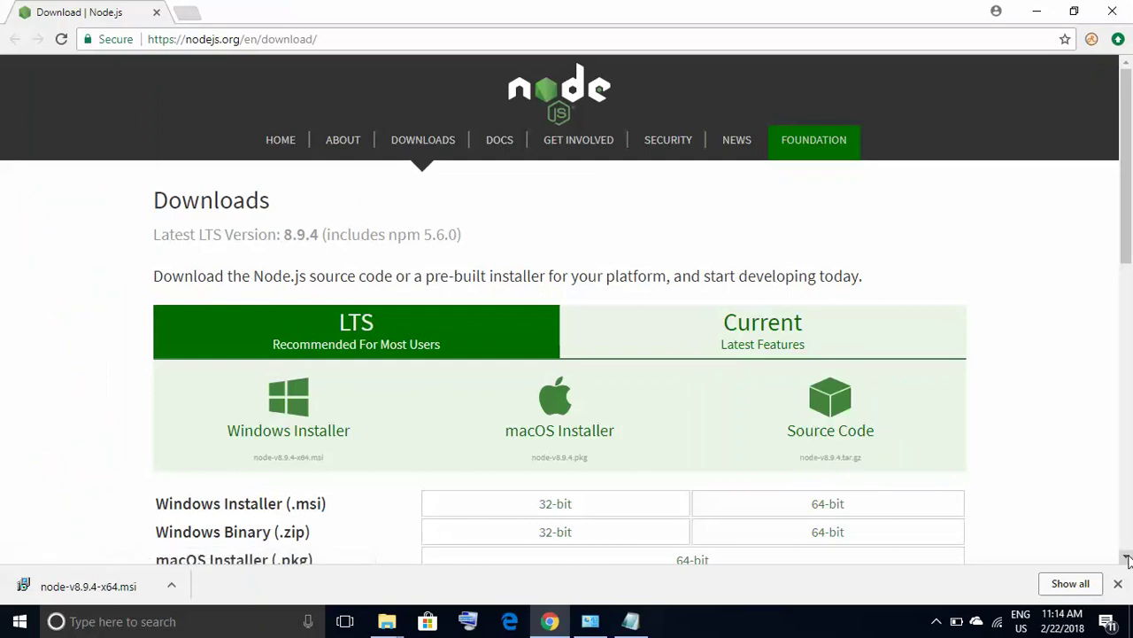
Step: Look over the other platform download options, and launch the node-v8.9.4-x64 installer from the Downloads folder
{"action": "scroll", "coordinate": [1127, 558], "scroll_direction": "down", "scroll_amount": 3}
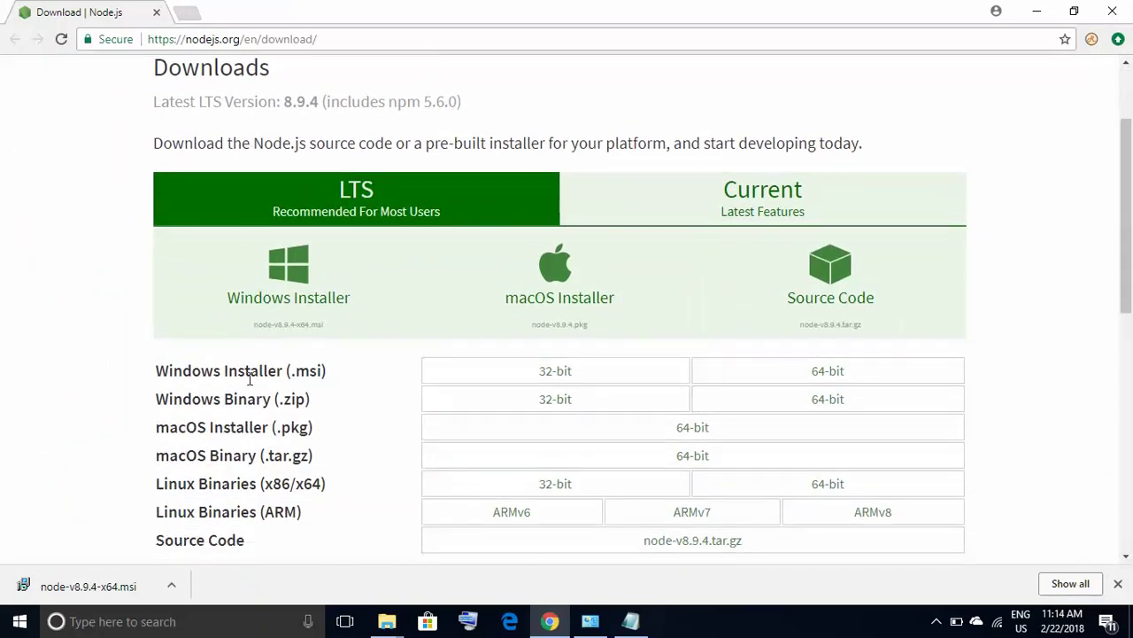
{"action": "left_click", "coordinate": [561, 380]}
{"action": "mouse_move", "coordinate": [387, 623]}
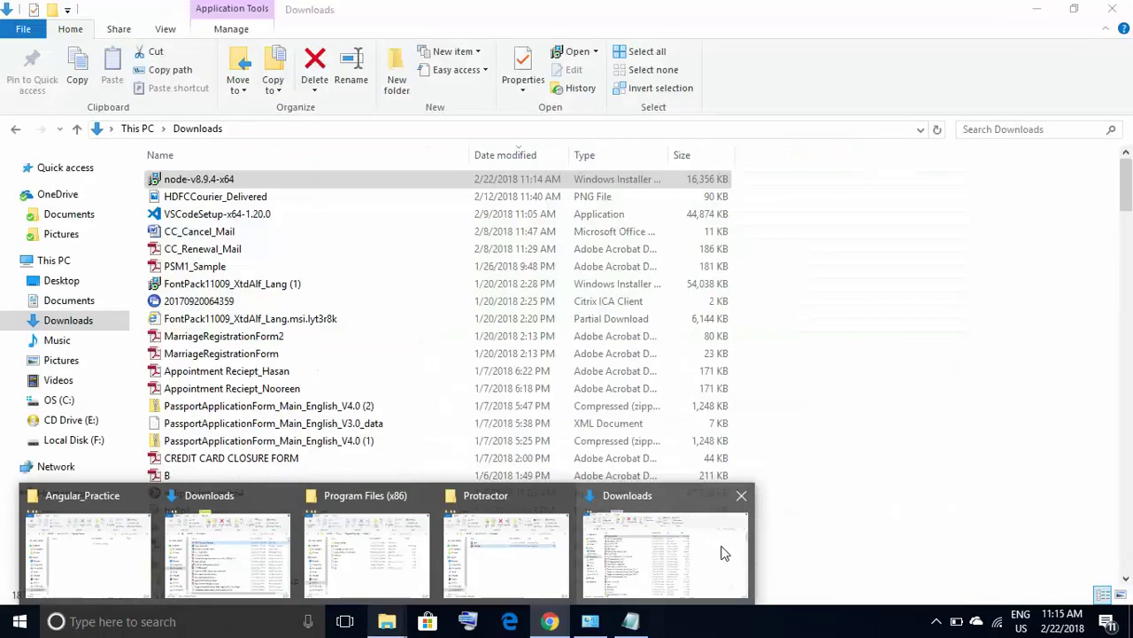
{"action": "left_click", "coordinate": [721, 551]}
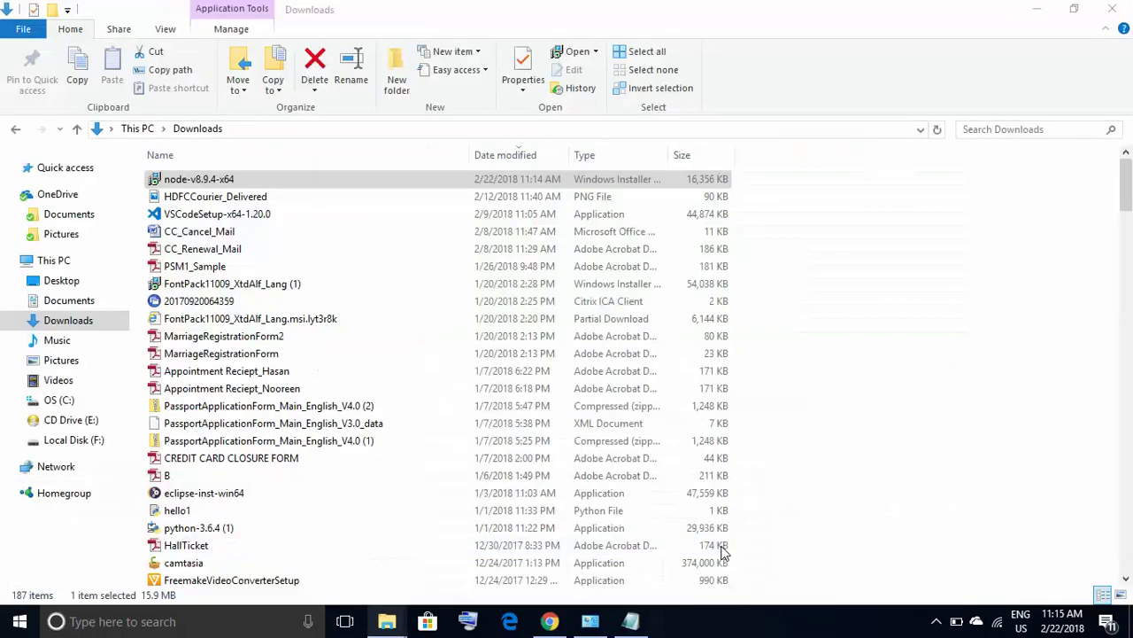
{"action": "double_click", "coordinate": [212, 180]}
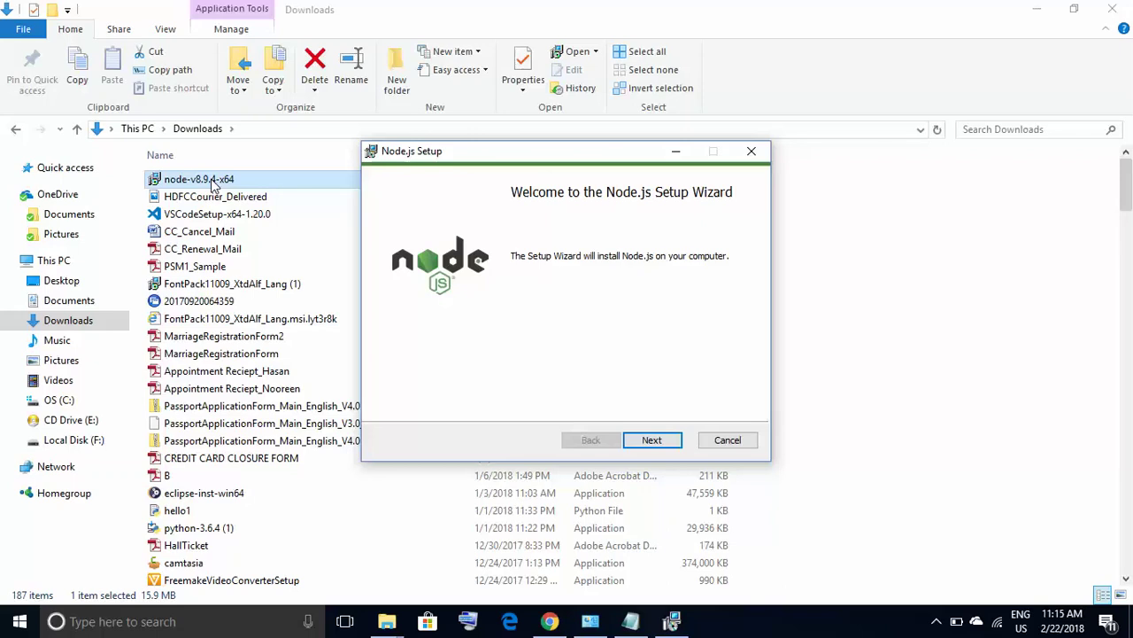
Step: Accept the licence agreement and install Node.js into C:\Program Files\nodejs\ with the default features
{"action": "left_click", "coordinate": [653, 440]}
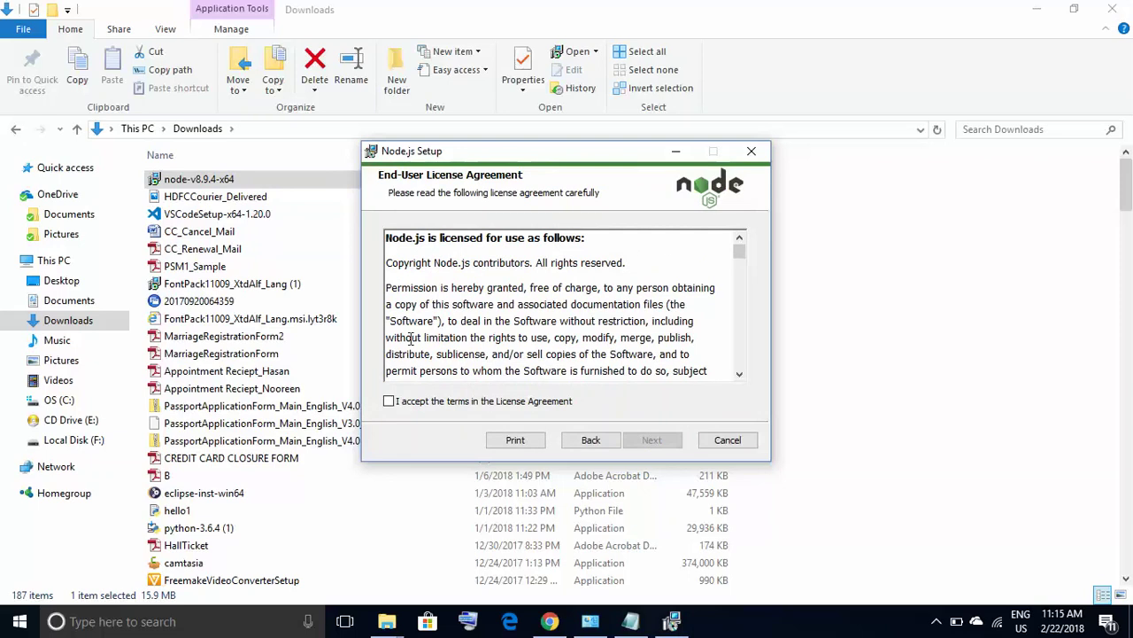
{"action": "left_click", "coordinate": [394, 402]}
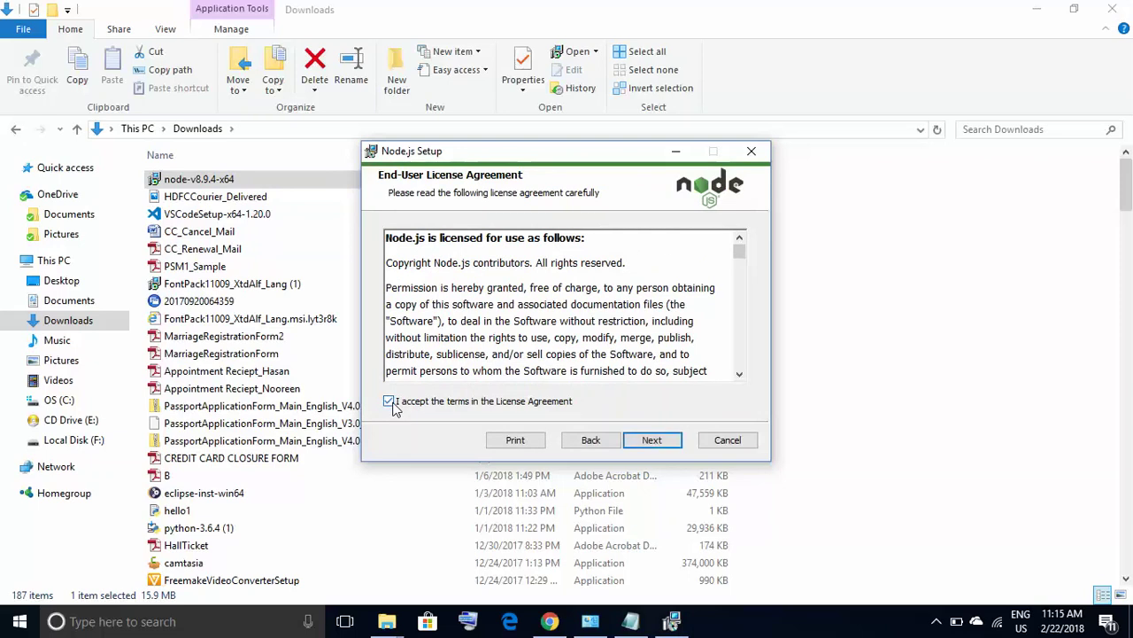
{"action": "left_click", "coordinate": [648, 445]}
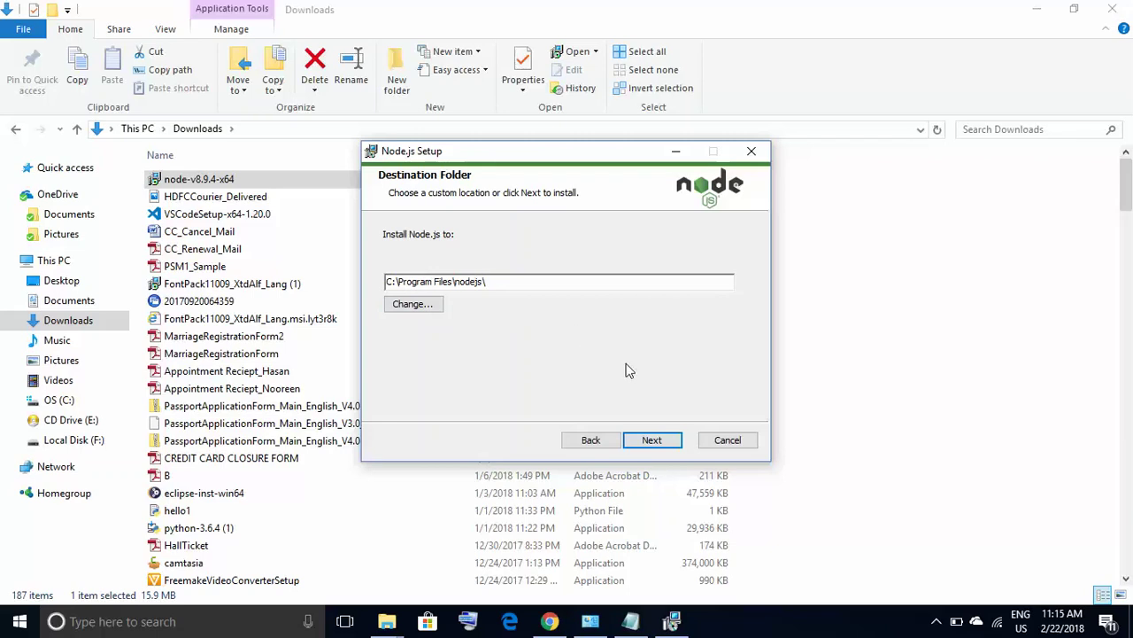
{"action": "left_click", "coordinate": [663, 444]}
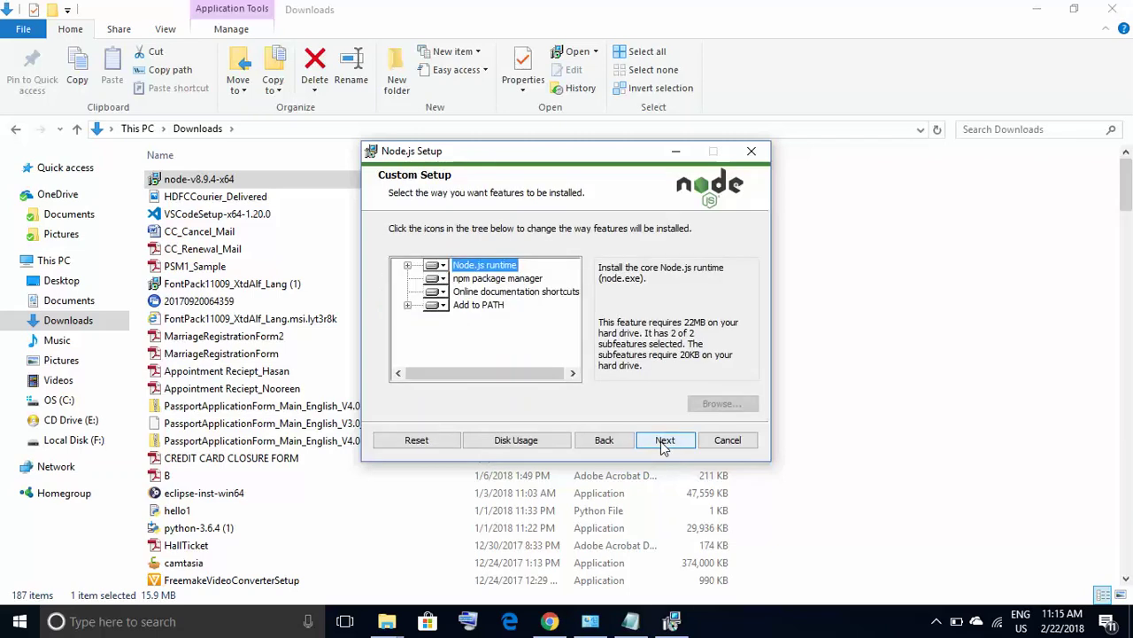
{"action": "left_click", "coordinate": [663, 441]}
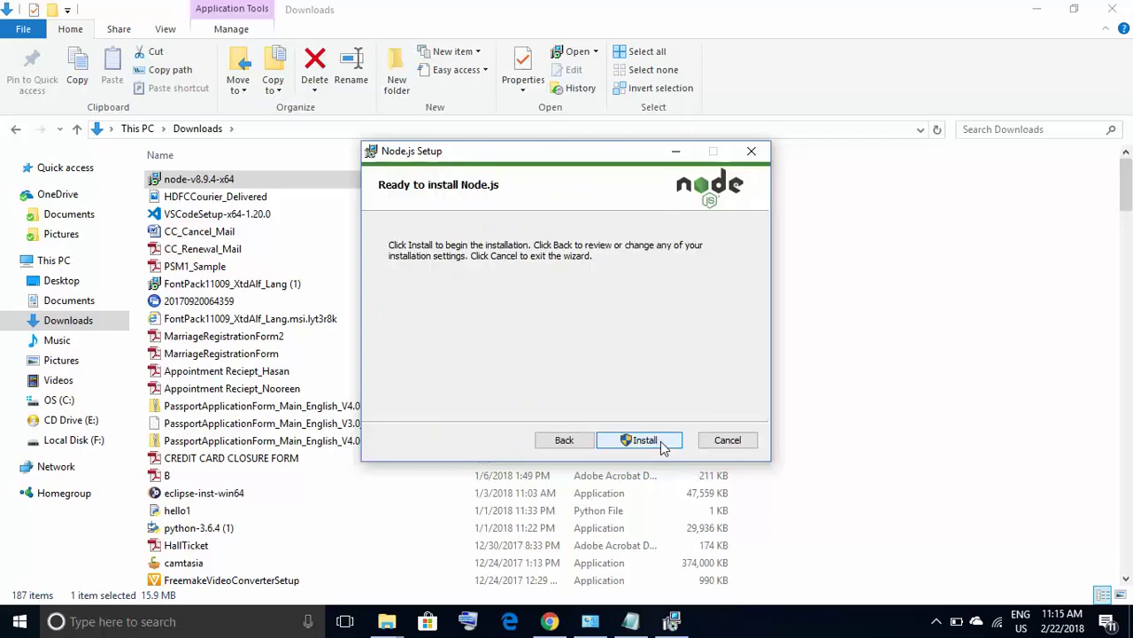
{"action": "left_click", "coordinate": [644, 447]}
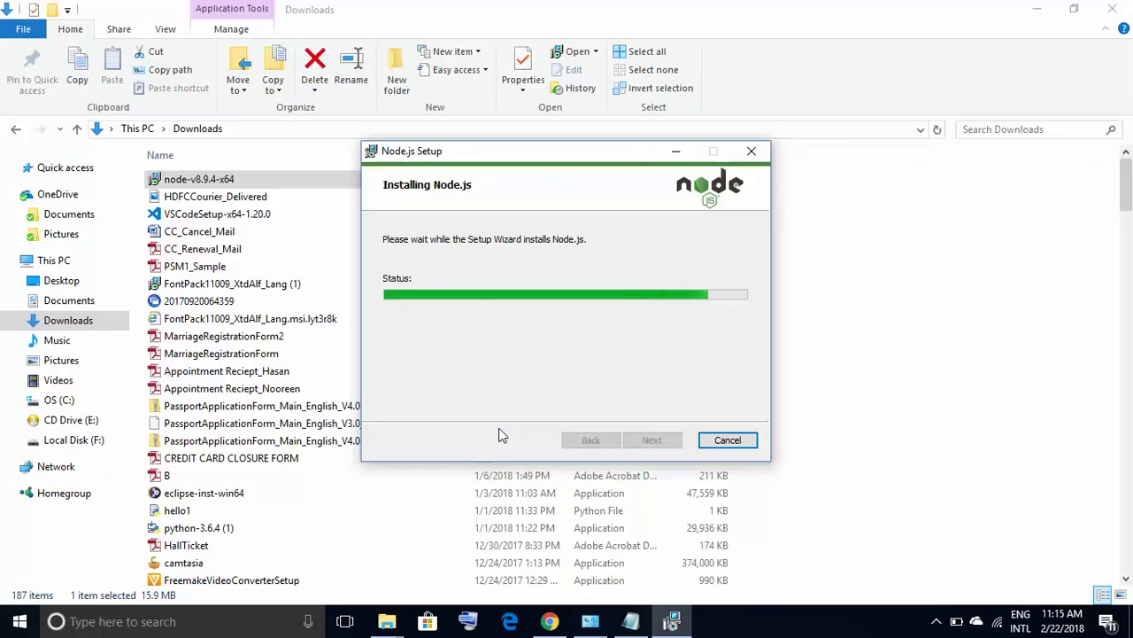
Step: Dismiss the Cortana pane and finish the Node.js setup wizard
{"action": "key", "text": "super+c"}
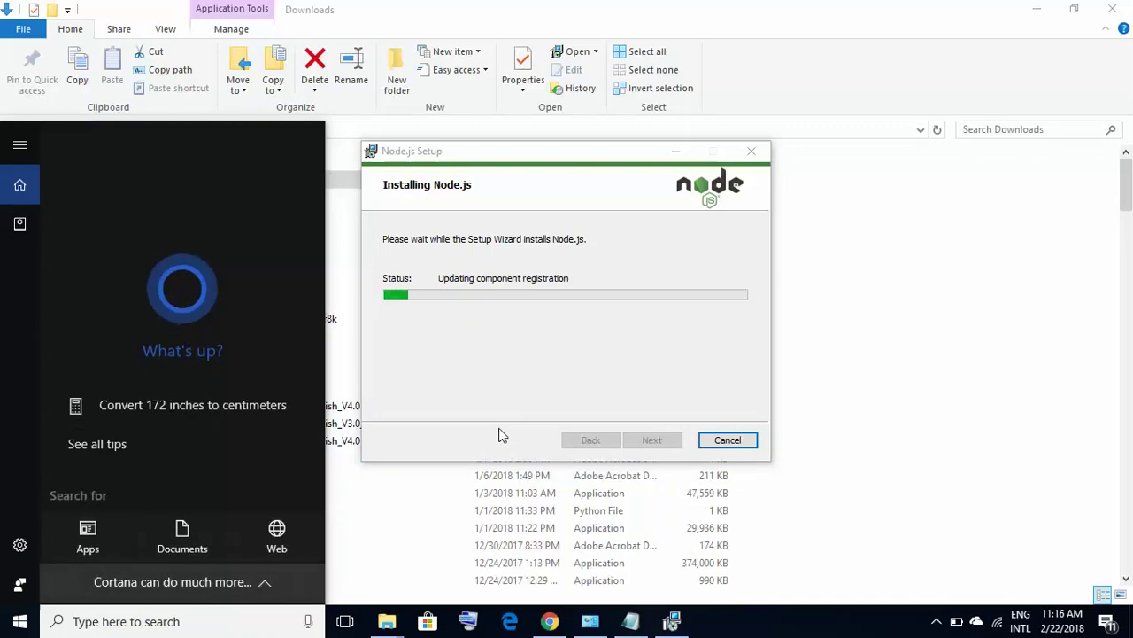
{"action": "left_click", "coordinate": [961, 431]}
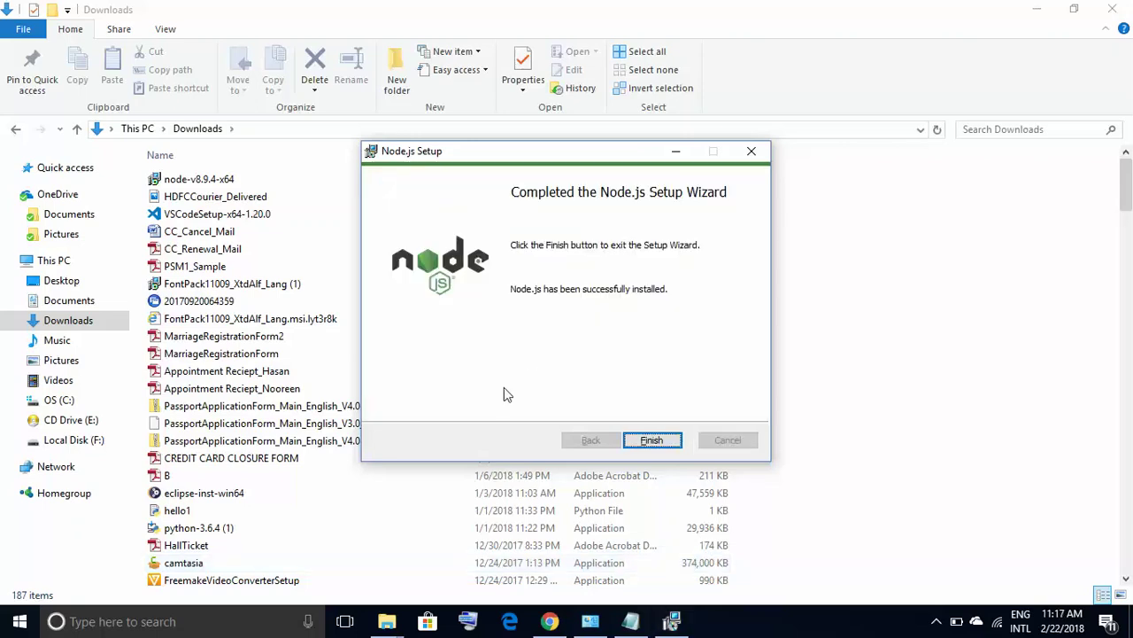
{"action": "left_click", "coordinate": [652, 441]}
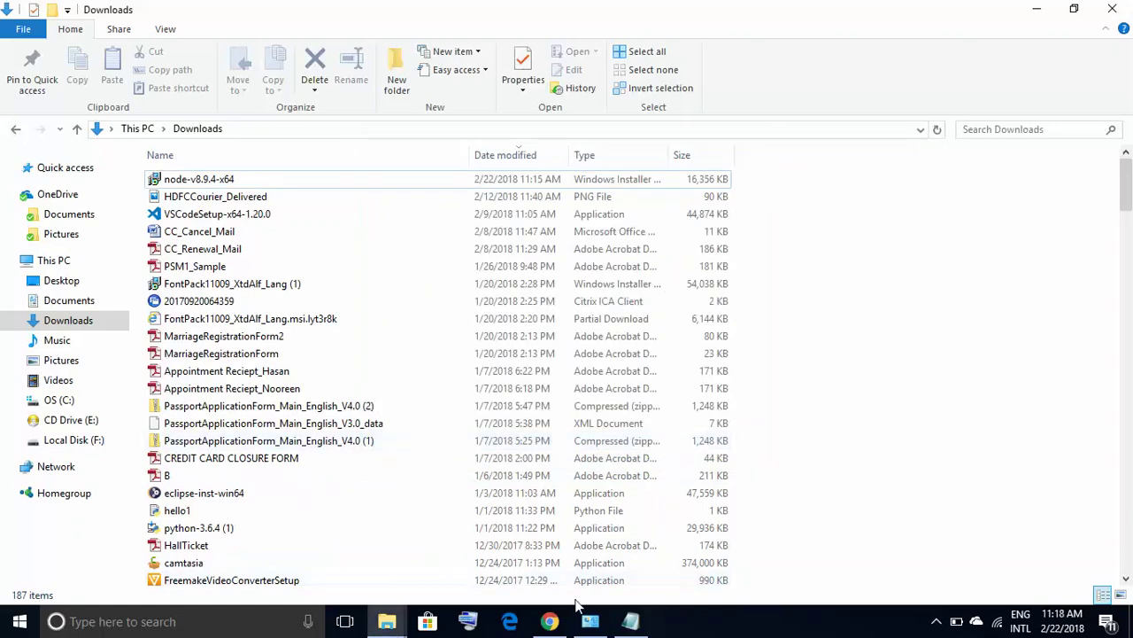
Step: Open a Command Prompt by running cmd and check the npm version with npm -v
{"action": "left_click", "coordinate": [550, 622]}
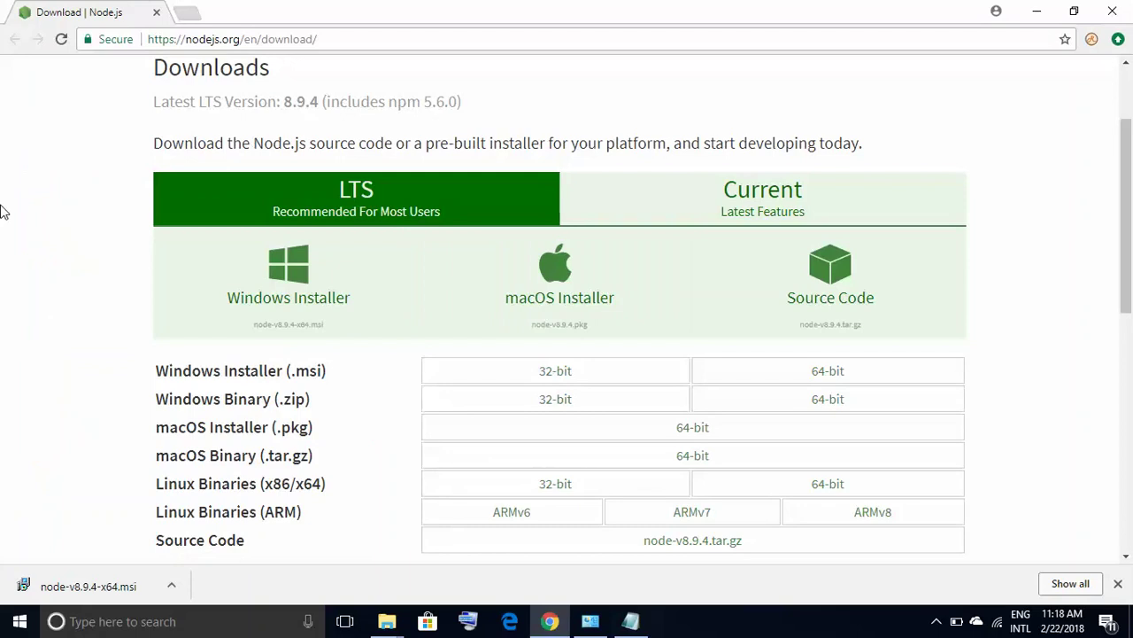
{"action": "key", "text": "super+r"}
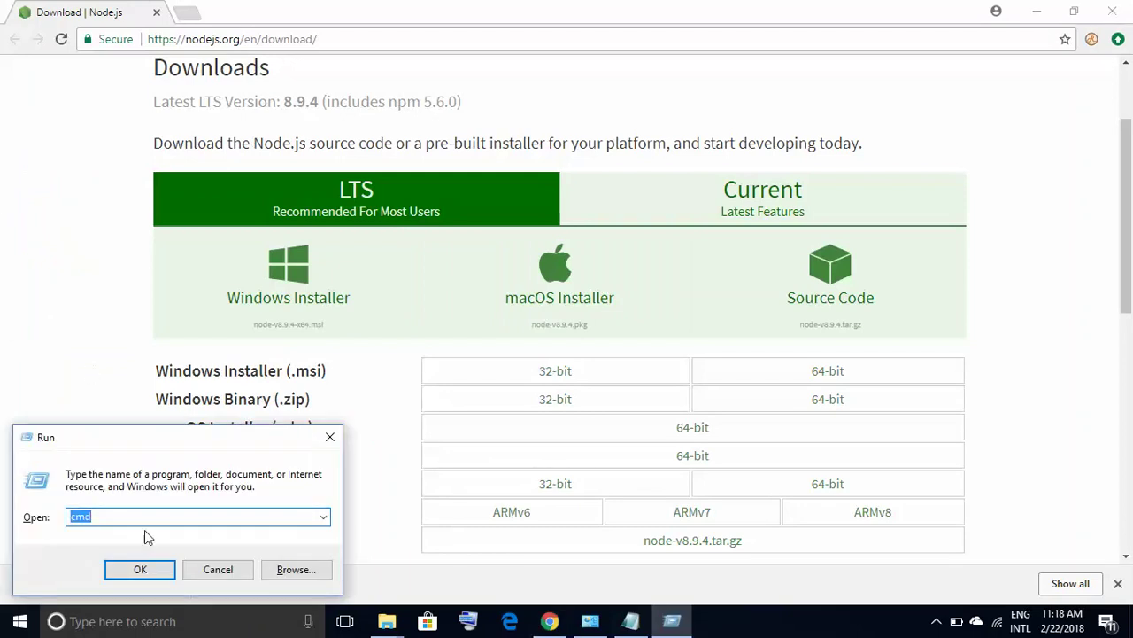
{"action": "left_click", "coordinate": [120, 517]}
{"action": "key", "text": "BackSpace"}
{"action": "key", "text": "BackSpace"}
{"action": "key", "text": "BackSpace"}
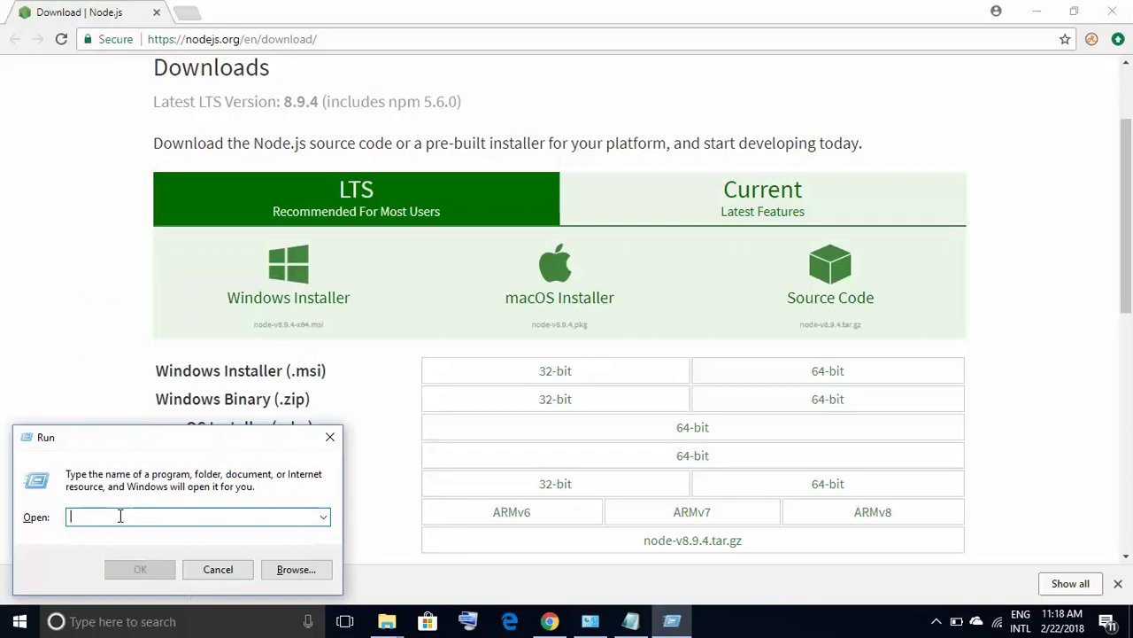
{"action": "type", "text": "cmd"}
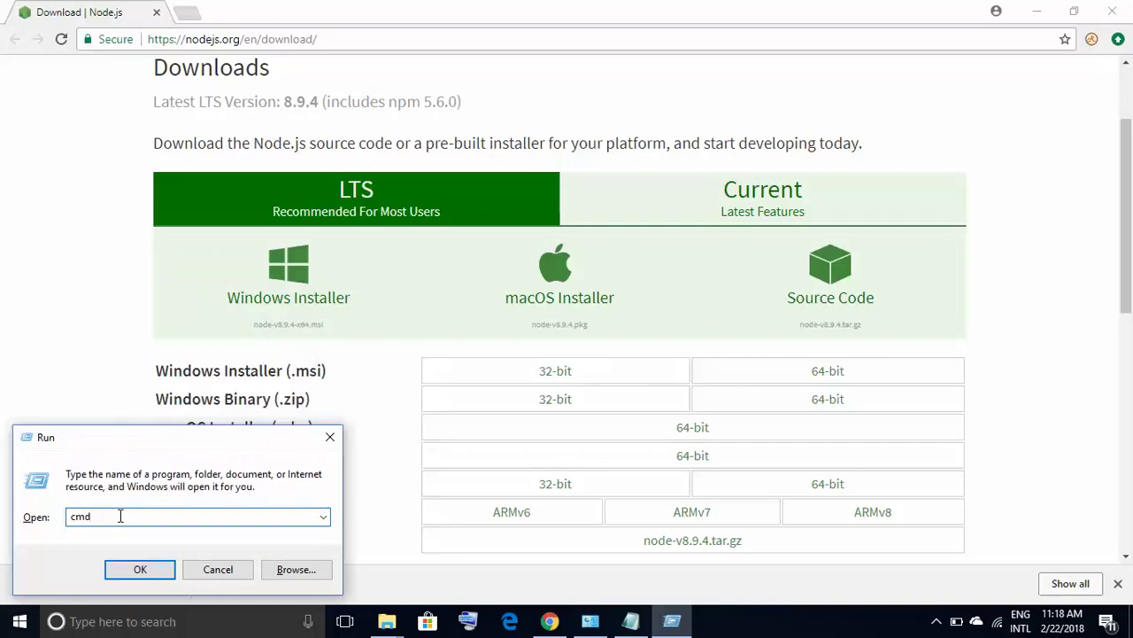
{"action": "key", "text": "Return"}
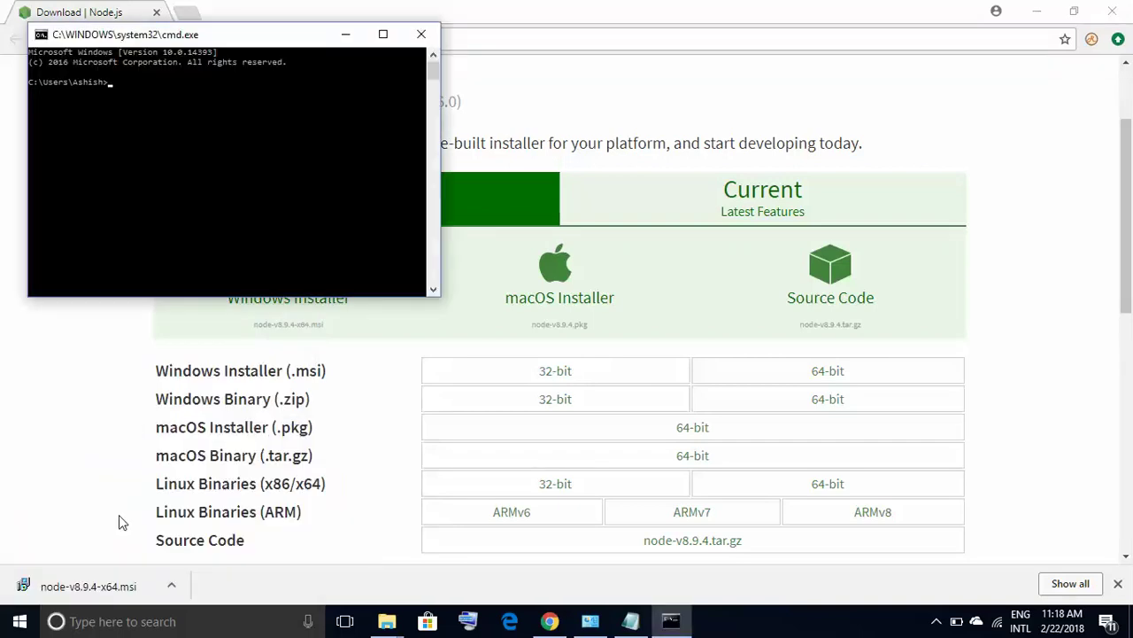
{"action": "type", "text": "m -v"}
{"action": "key", "text": "Return"}
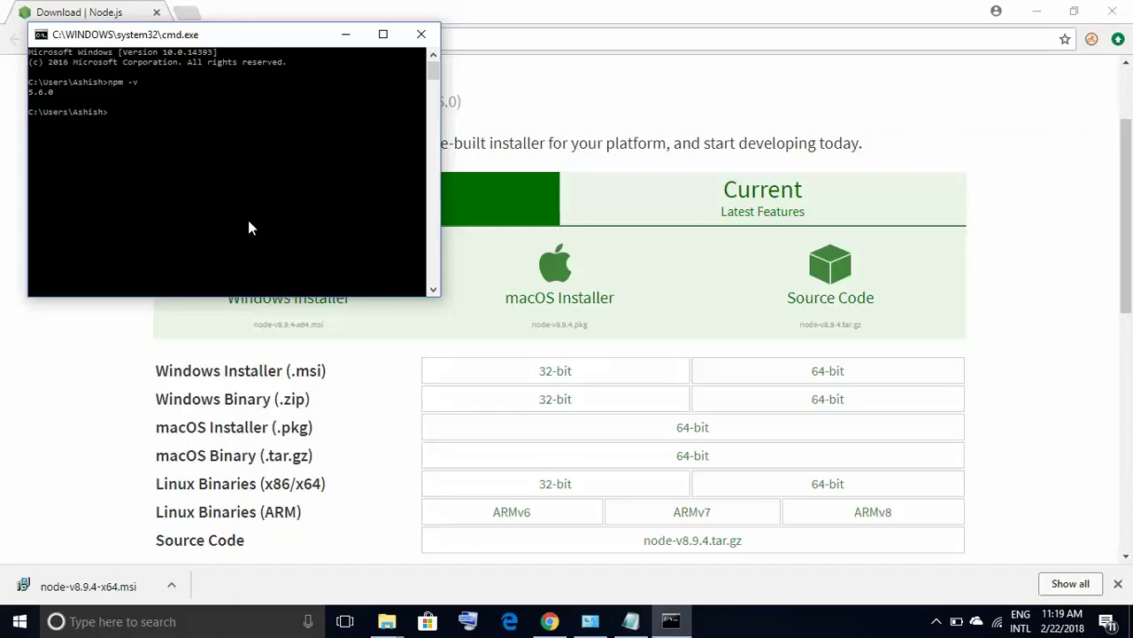
Step: Review the version check command npm -v by highlighting it in the Notepad notes
{"action": "left_click", "coordinate": [632, 621]}
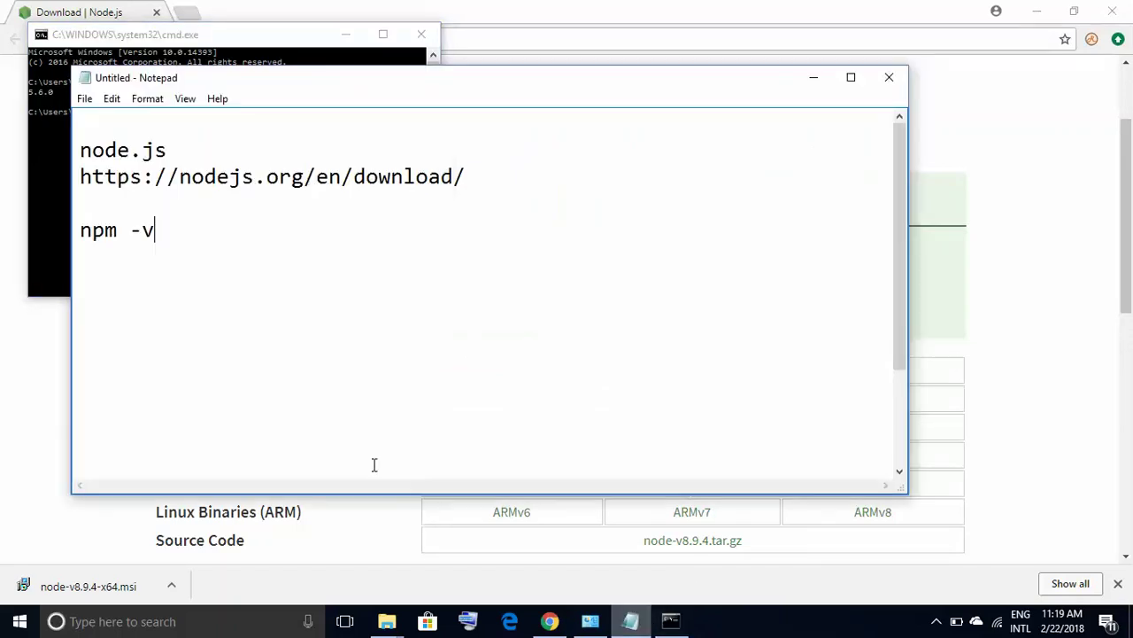
{"action": "key", "text": "Down"}
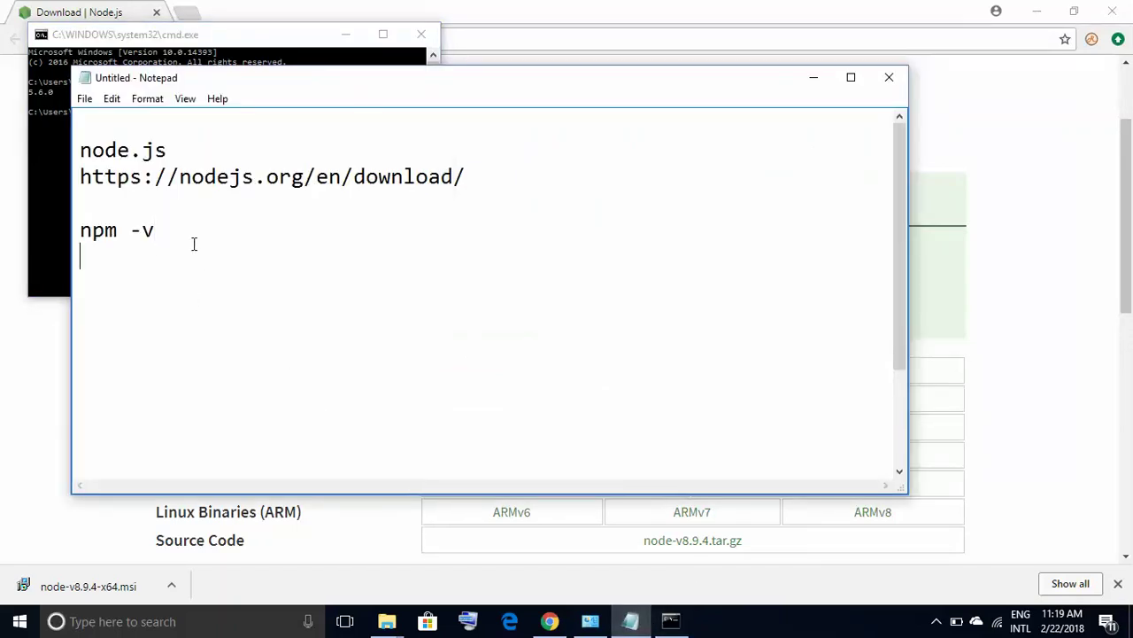
{"action": "key", "text": "Up"}
{"action": "key", "text": "shift+Right"}
{"action": "key", "text": "shift+Right"}
{"action": "key", "text": "shift+Right"}
{"action": "key", "text": "shift+Right"}
{"action": "key", "text": "shift+Right"}
{"action": "key", "text": "shift+Right"}
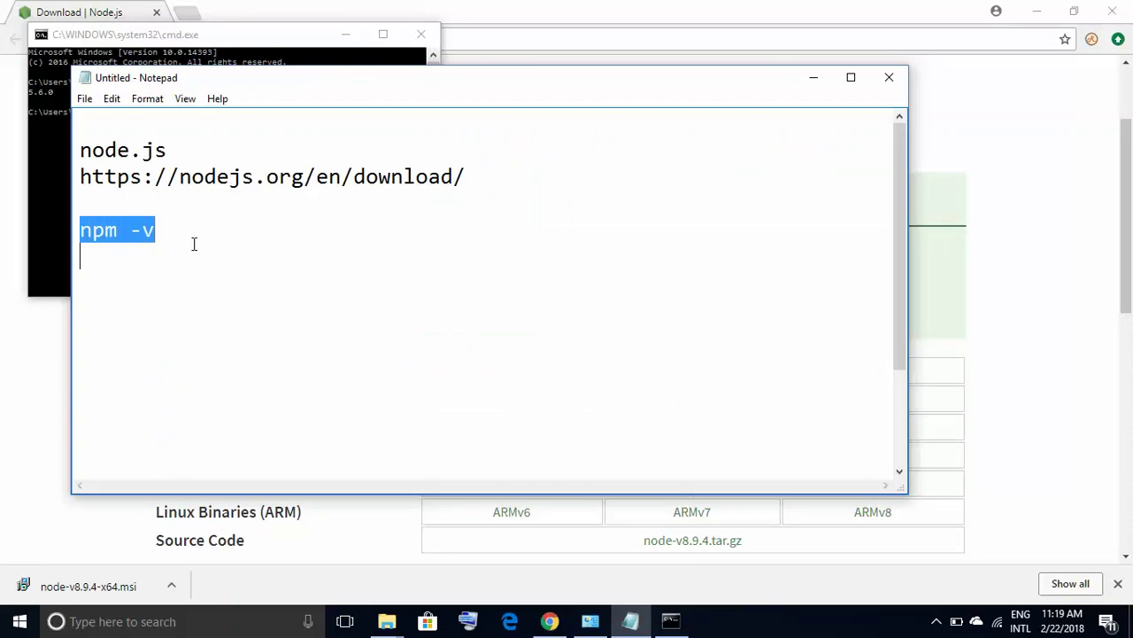
{"action": "left_click", "coordinate": [59, 158]}
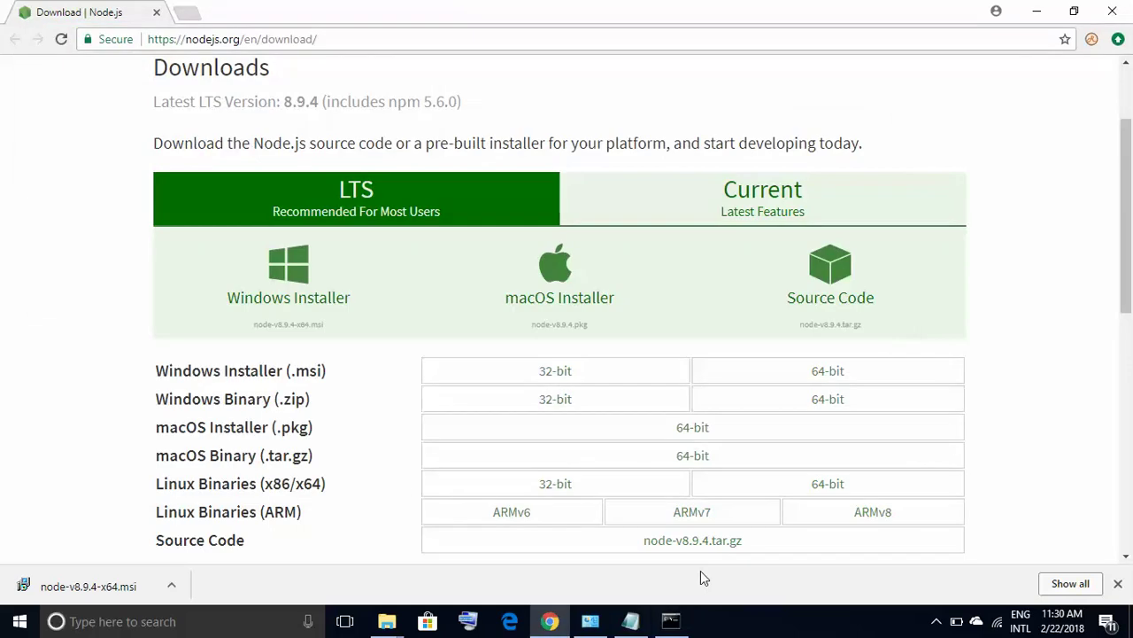
Step: Copy the command npm install -g protractor from the Notepad notes and switch to the Command Prompt
{"action": "left_click", "coordinate": [631, 620]}
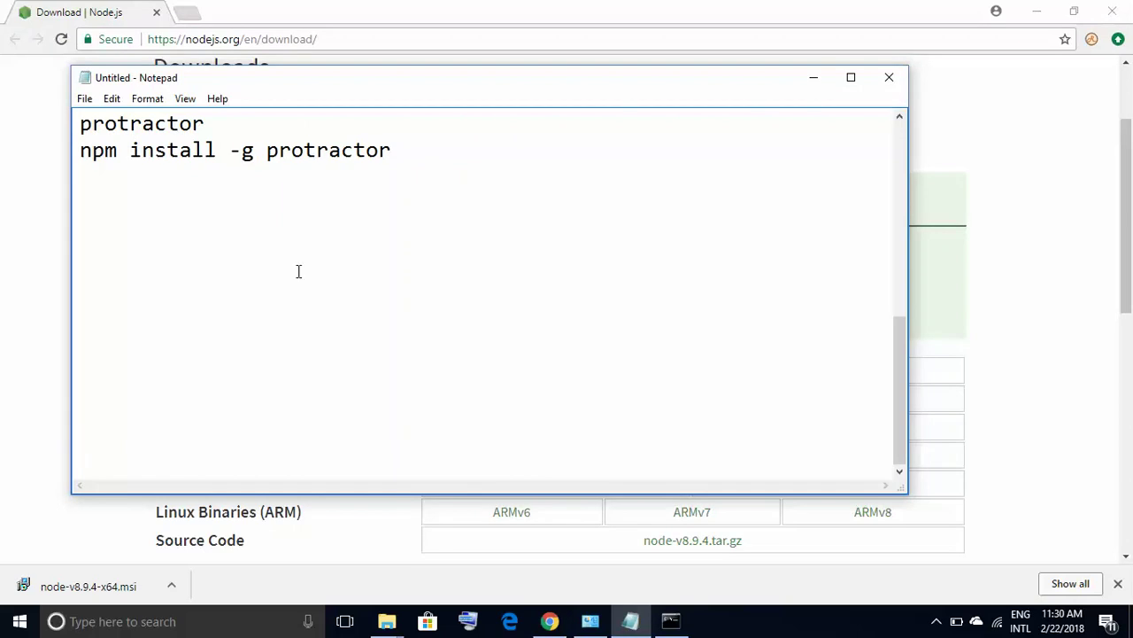
{"action": "double_click", "coordinate": [105, 152]}
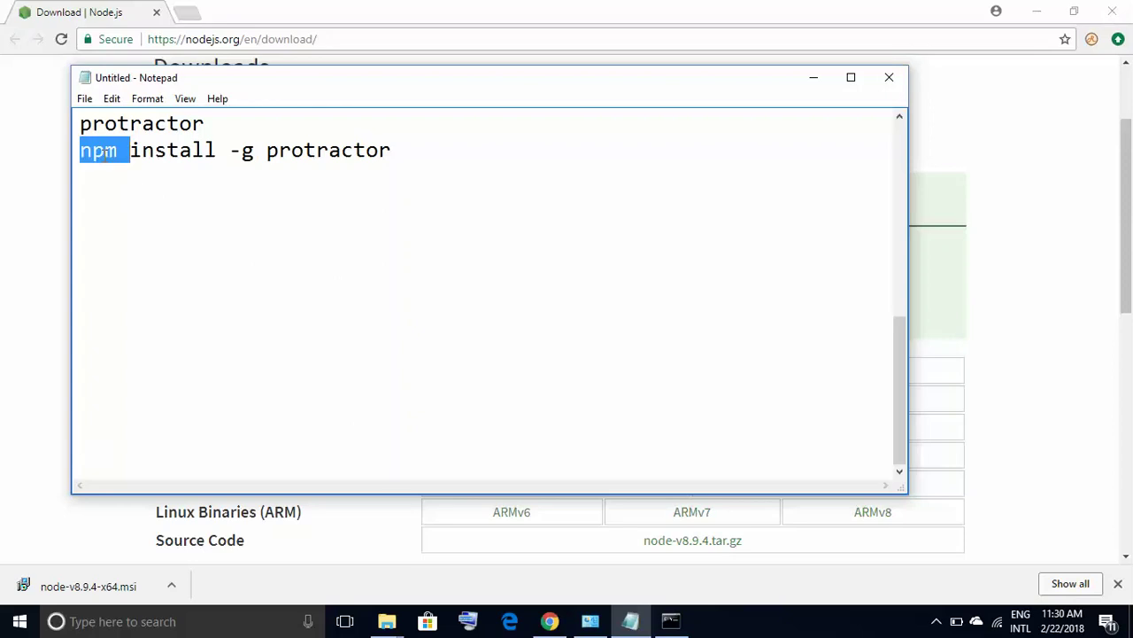
{"action": "key", "text": "shift+Right"}
{"action": "key", "text": "shift+Right"}
{"action": "key", "text": "shift+Right"}
{"action": "key", "text": "shift+Right"}
{"action": "key", "text": "shift+Right"}
{"action": "key", "text": "shift+Right"}
{"action": "key", "text": "shift+Right"}
{"action": "key", "text": "shift+Right"}
{"action": "key", "text": "shift+Right"}
{"action": "key", "text": "shift+Right"}
{"action": "key", "text": "shift+Right"}
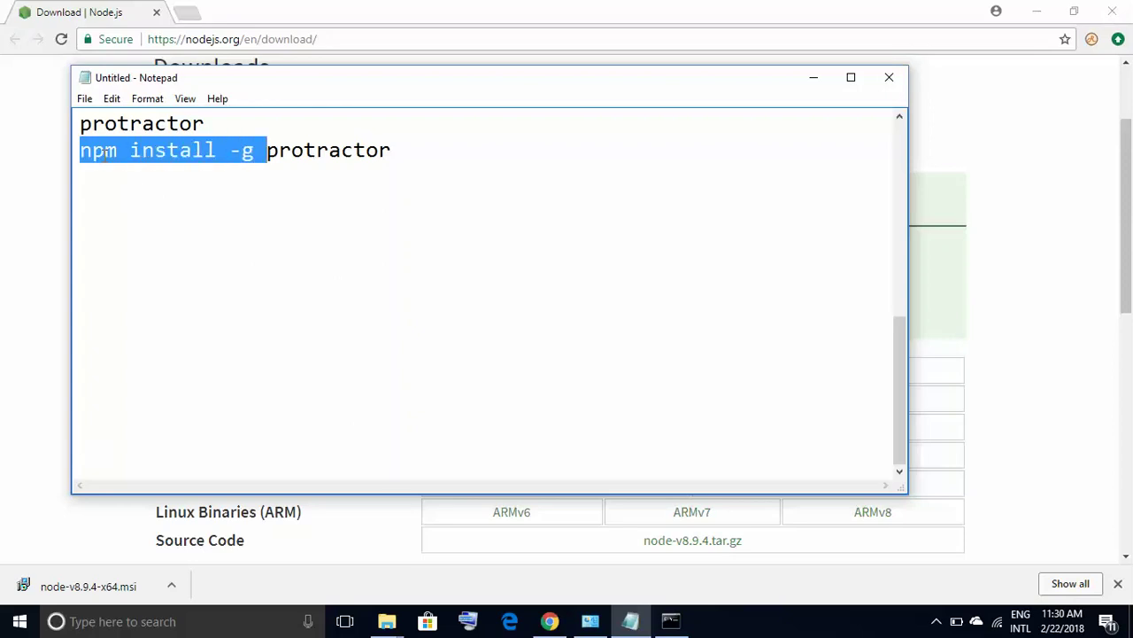
{"action": "key", "text": "shift+Right"}
{"action": "key", "text": "shift+Right"}
{"action": "key", "text": "shift+Right"}
{"action": "key", "text": "shift+Right"}
{"action": "key", "text": "shift+Right"}
{"action": "key", "text": "shift+Right"}
{"action": "key", "text": "shift+Right"}
{"action": "key", "text": "shift+Right"}
{"action": "key", "text": "shift+Right"}
{"action": "key", "text": "shift+Right"}
{"action": "key", "text": "super+c"}
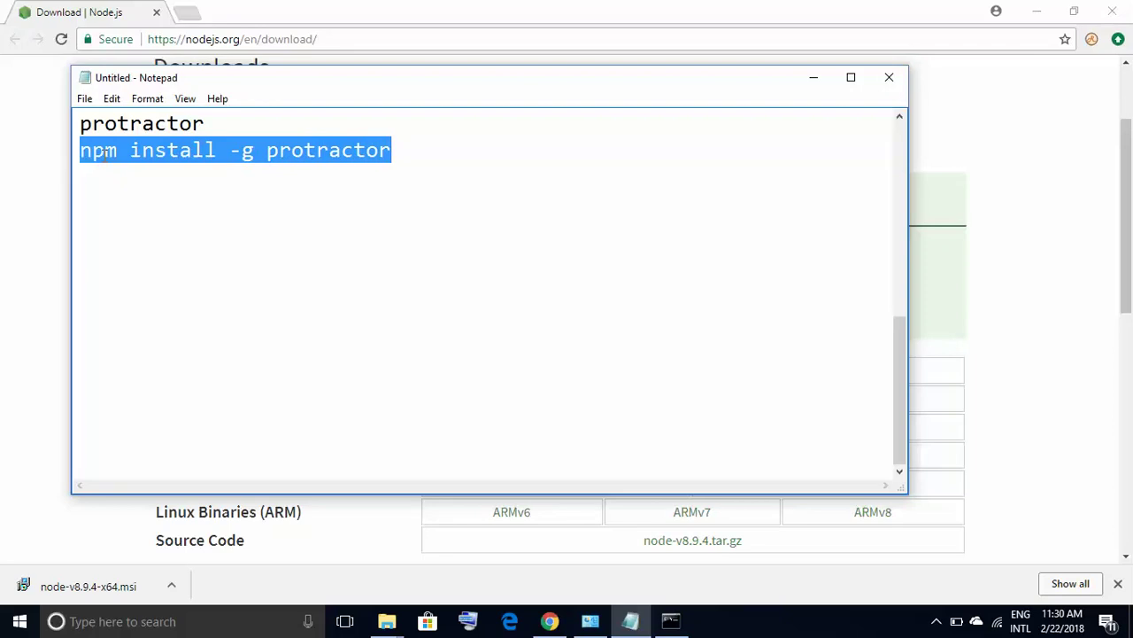
{"action": "left_click", "coordinate": [670, 622]}
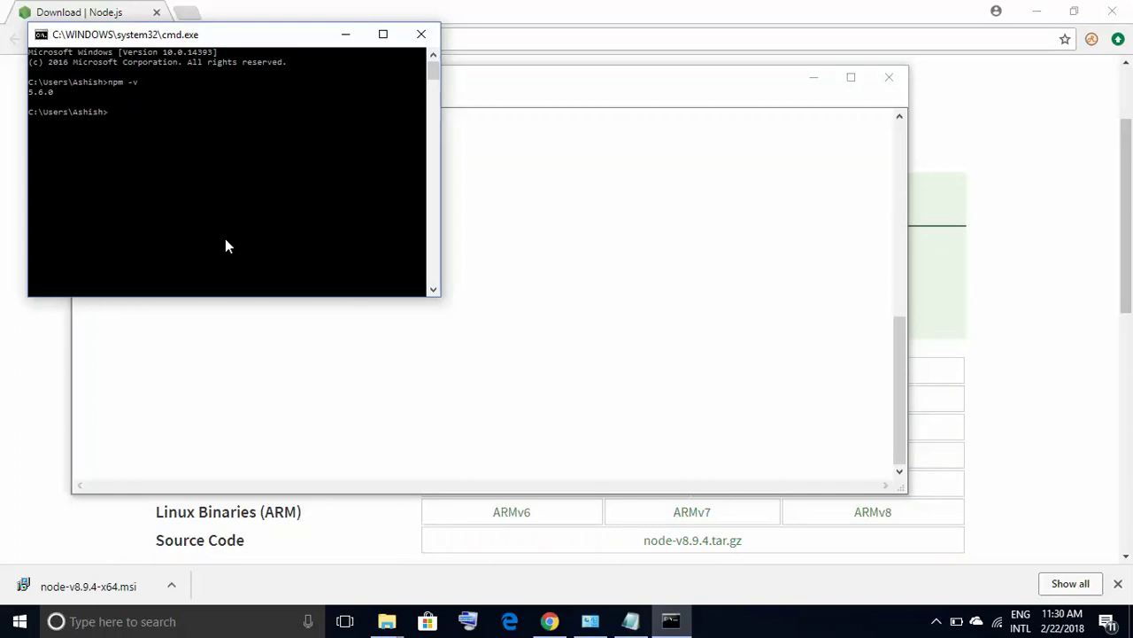
Step: Paste the copied command npm install -g protractor at the Command Prompt and run it
{"action": "right_click", "coordinate": [113, 116]}
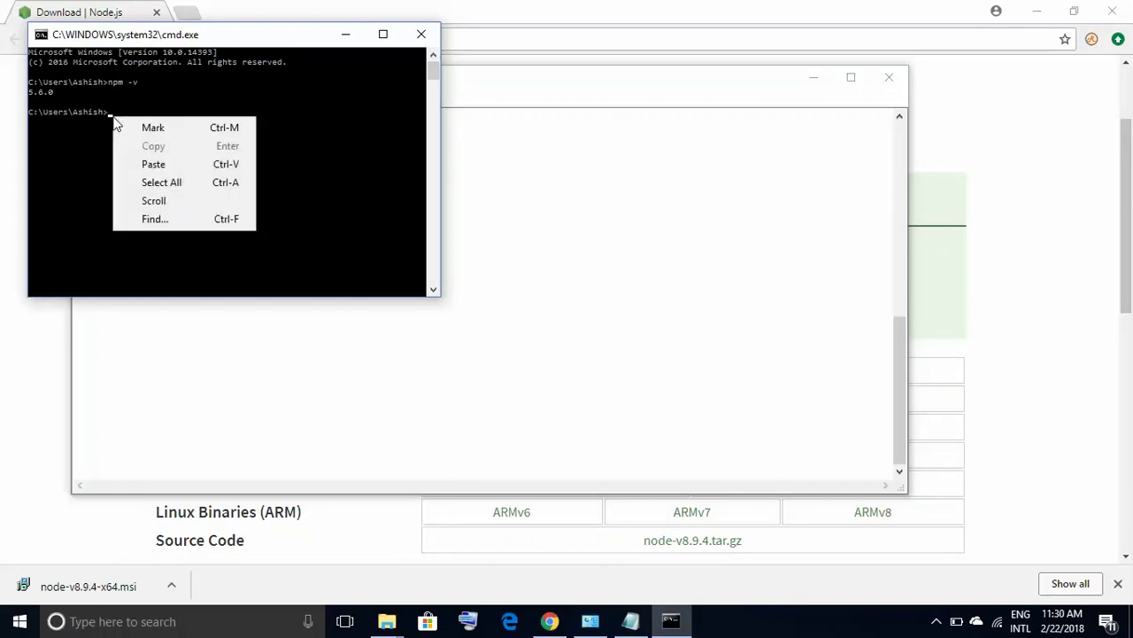
{"action": "left_click", "coordinate": [150, 165]}
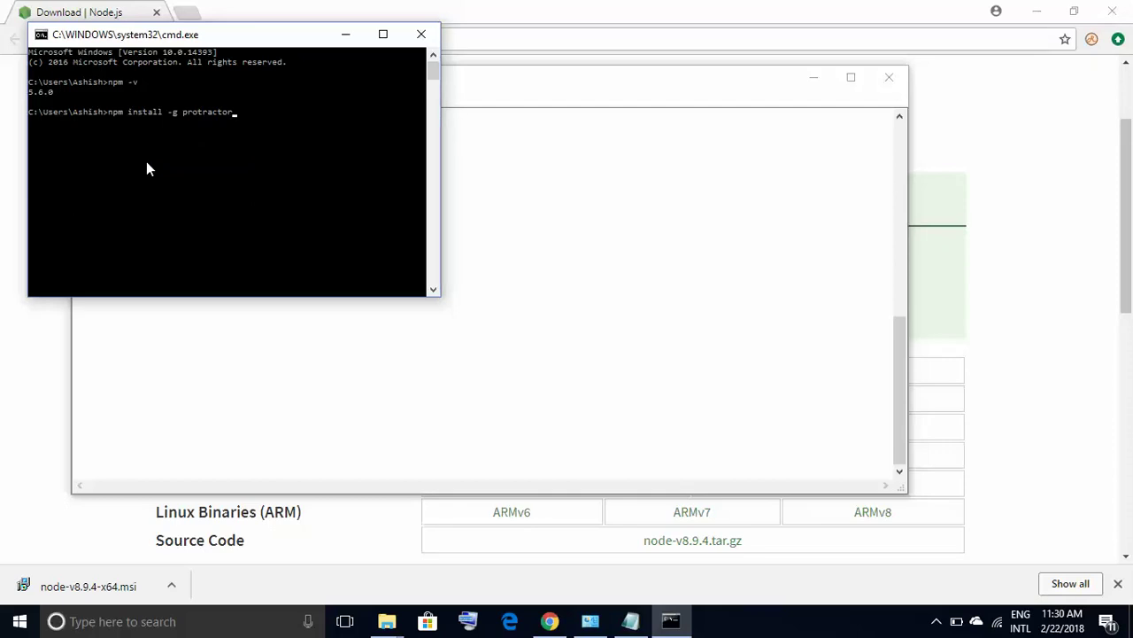
{"action": "key", "text": "Return"}
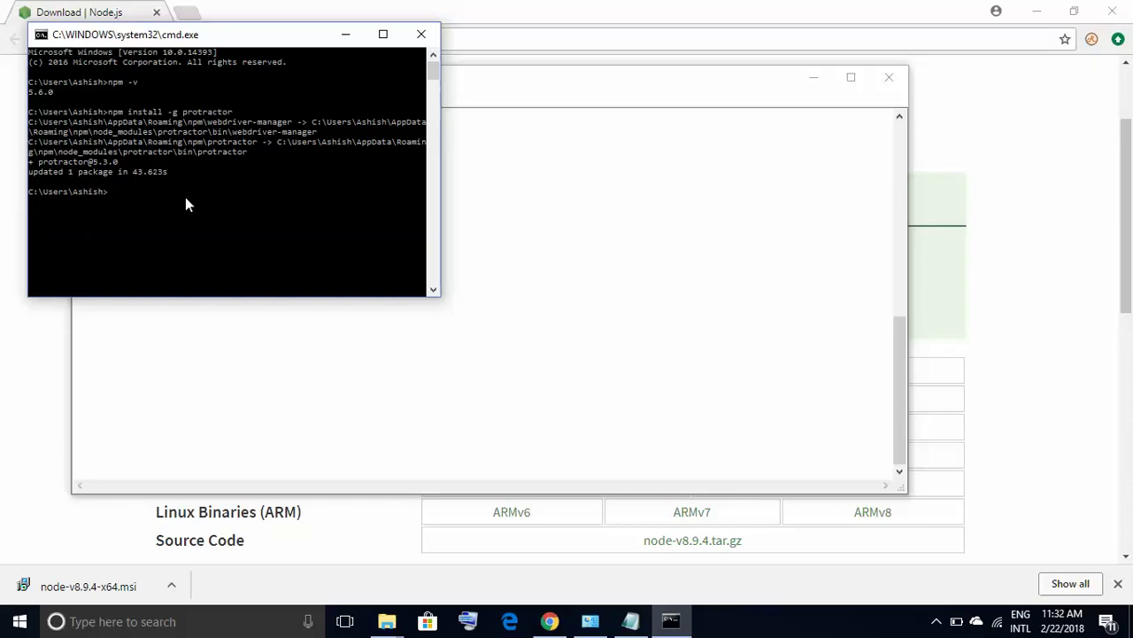
Step: Copy protractor --version from the Notepad notes and run it in the Command Prompt
{"action": "left_click", "coordinate": [630, 621]}
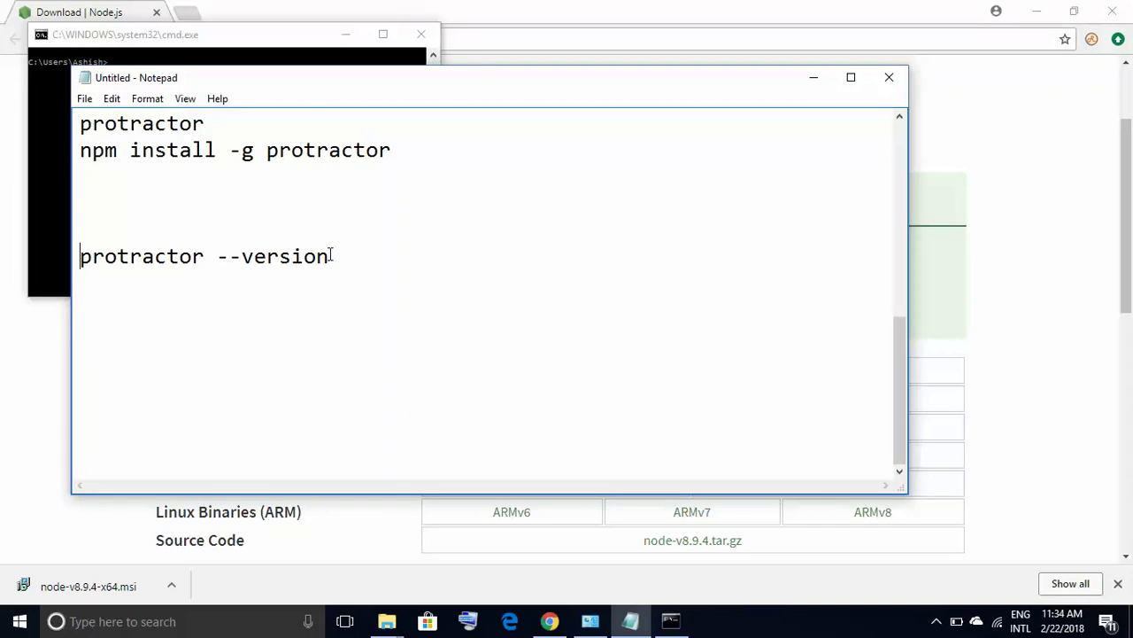
{"action": "key", "text": "shift+Home"}
{"action": "key", "text": "super+c"}
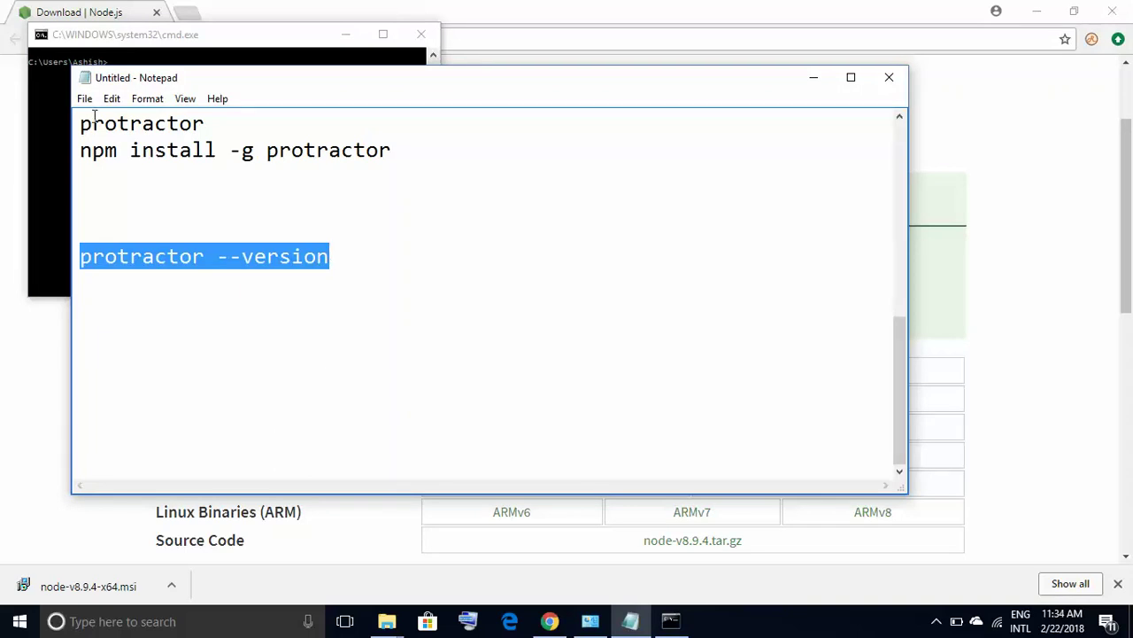
{"action": "left_click", "coordinate": [53, 113]}
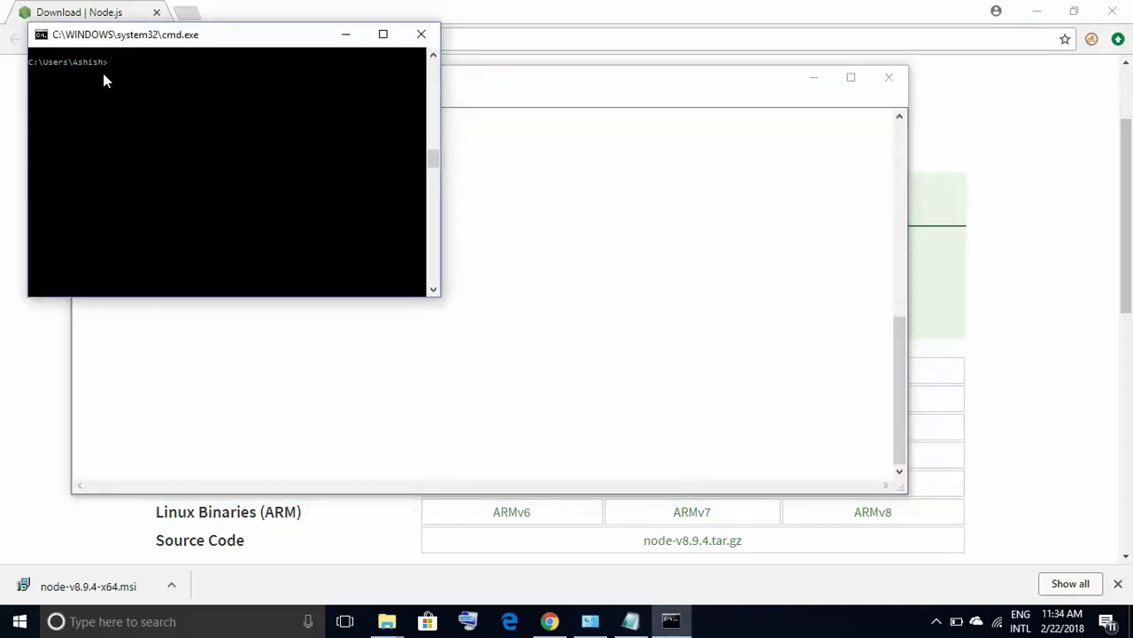
{"action": "right_click", "coordinate": [103, 80]}
{"action": "left_click", "coordinate": [140, 121]}
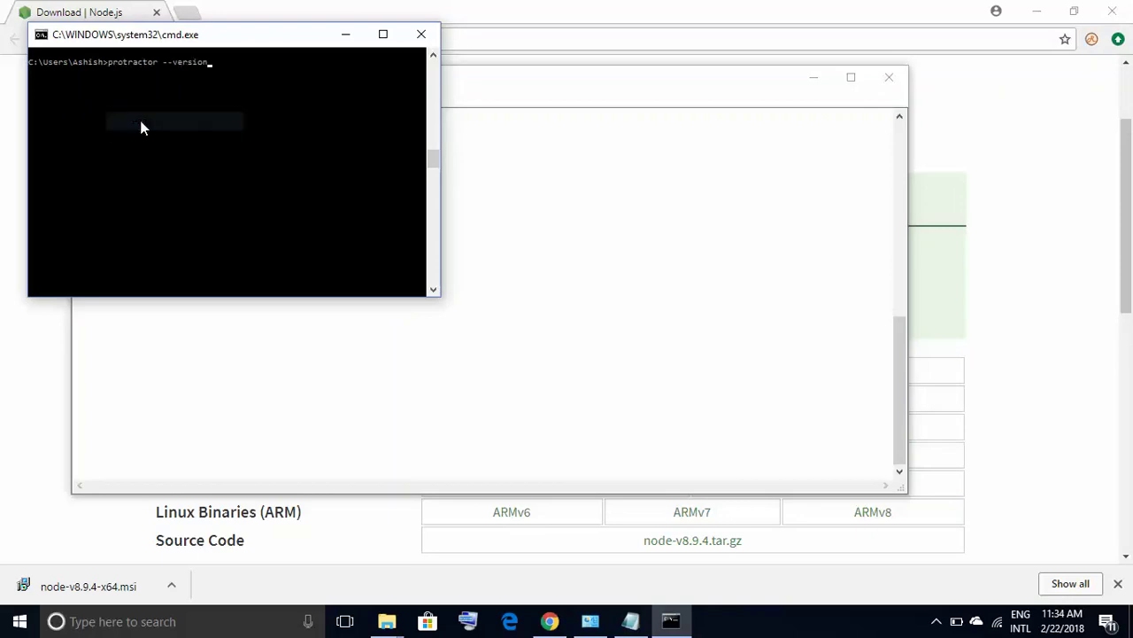
{"action": "key", "text": "Return"}
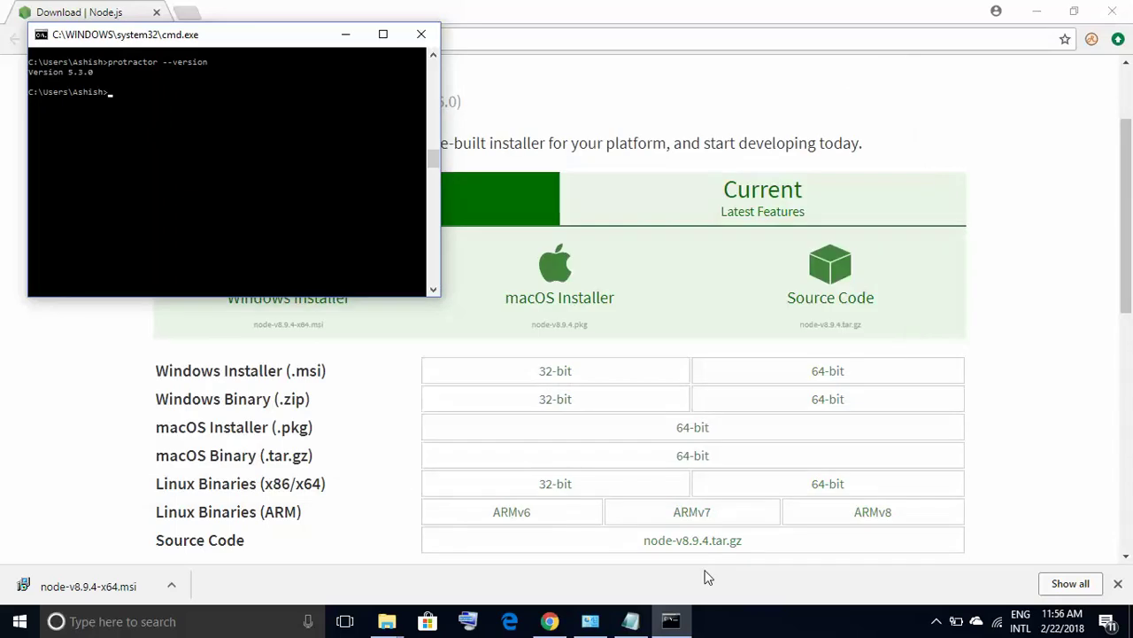
Step: Add the command webdriver-manager update below protractor --version in the Notepad notes
{"action": "left_click", "coordinate": [630, 621]}
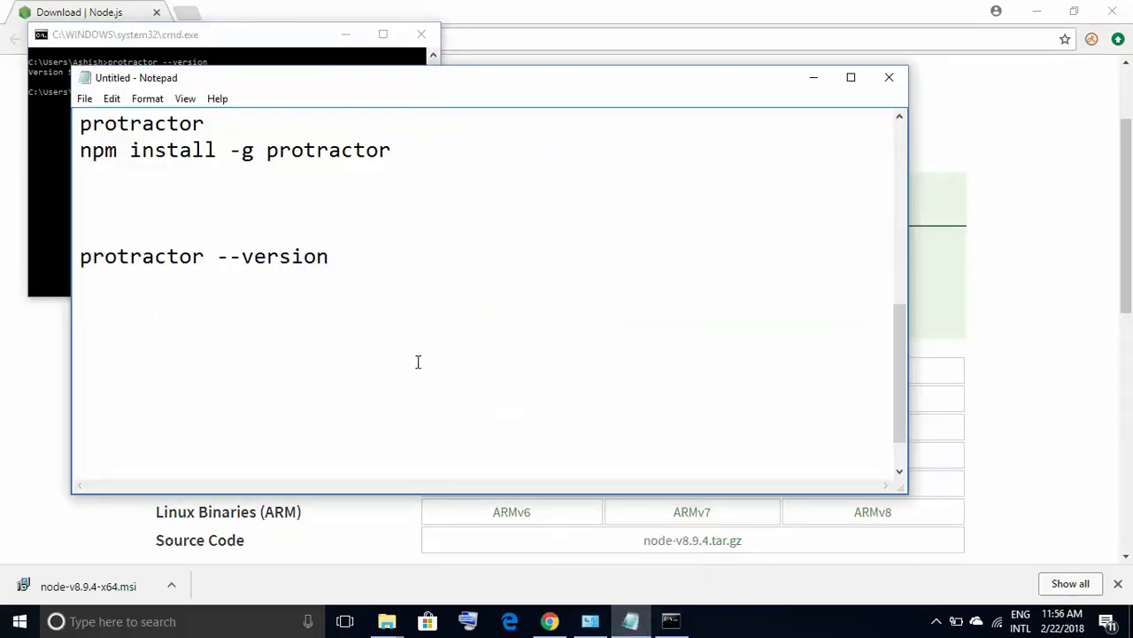
{"action": "type", "text": "webdriver-manager update"}
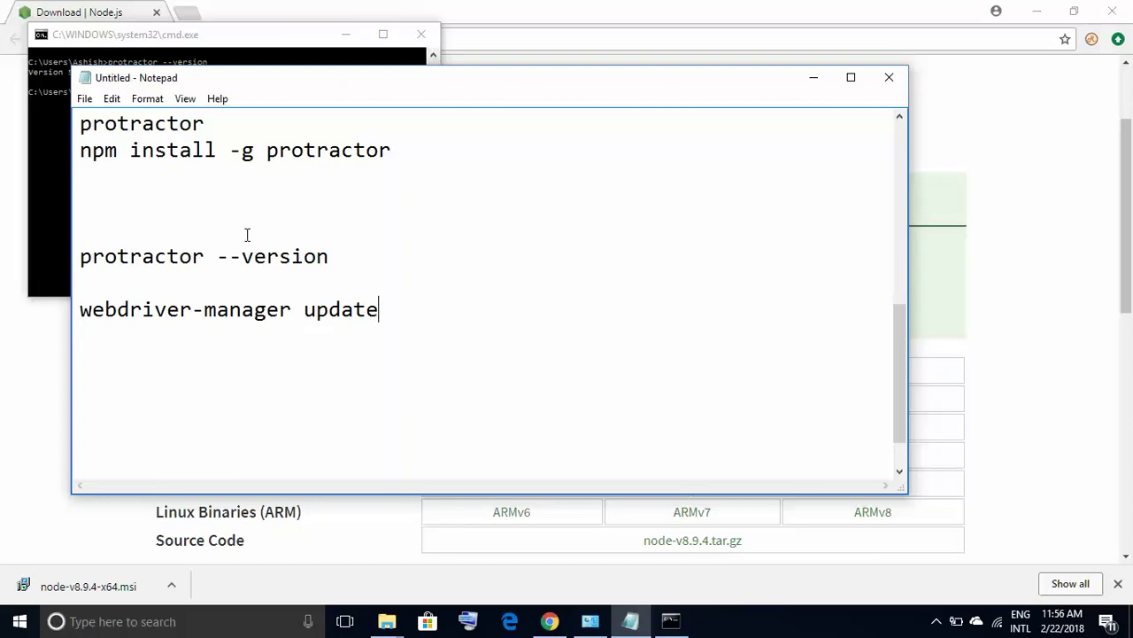
{"action": "left_click", "coordinate": [59, 172]}
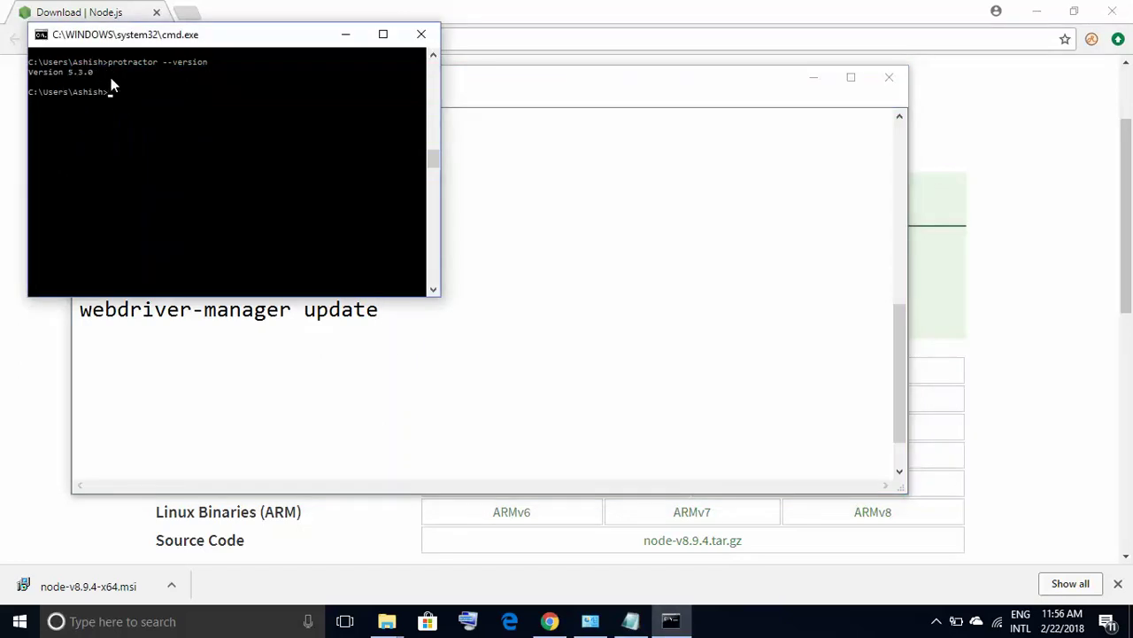
Step: Copy webdriver-manager update from the Notepad notes and run it in the Command Prompt
{"action": "left_click", "coordinate": [192, 317]}
{"action": "left_click", "coordinate": [385, 319]}
{"action": "key", "text": "shift+Home"}
{"action": "key", "text": "super+c"}
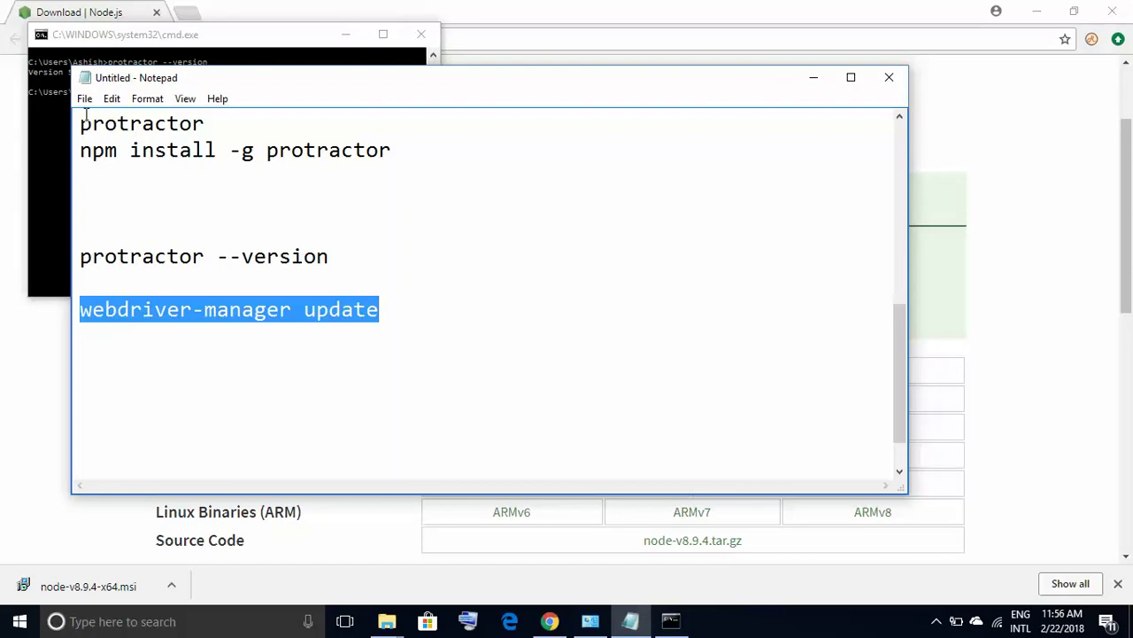
{"action": "left_click", "coordinate": [58, 131]}
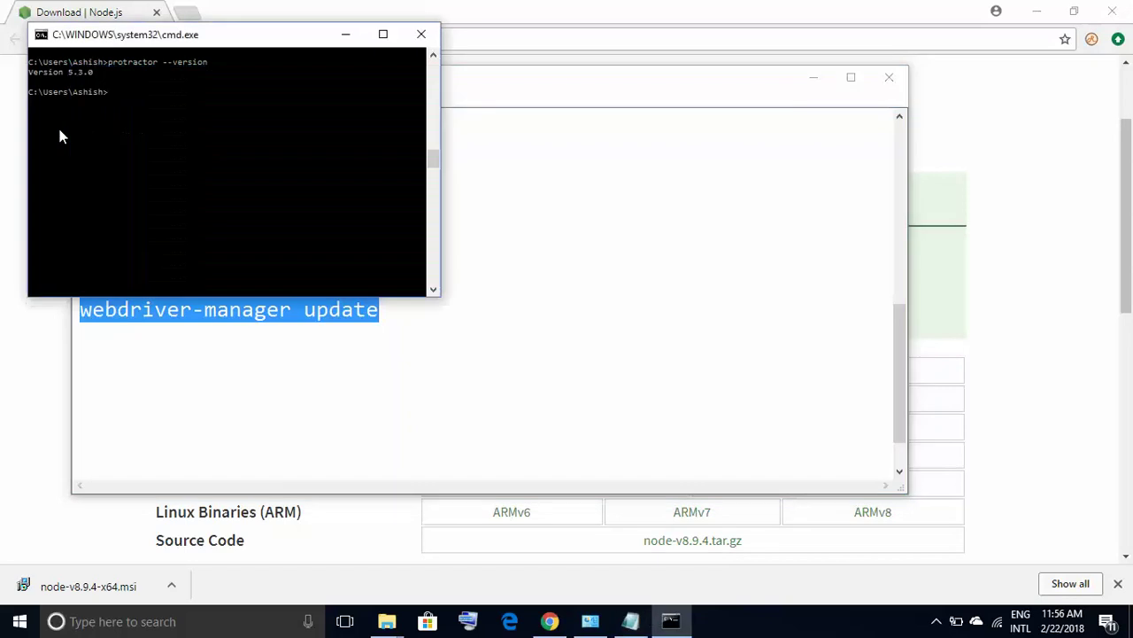
{"action": "right_click", "coordinate": [110, 101]}
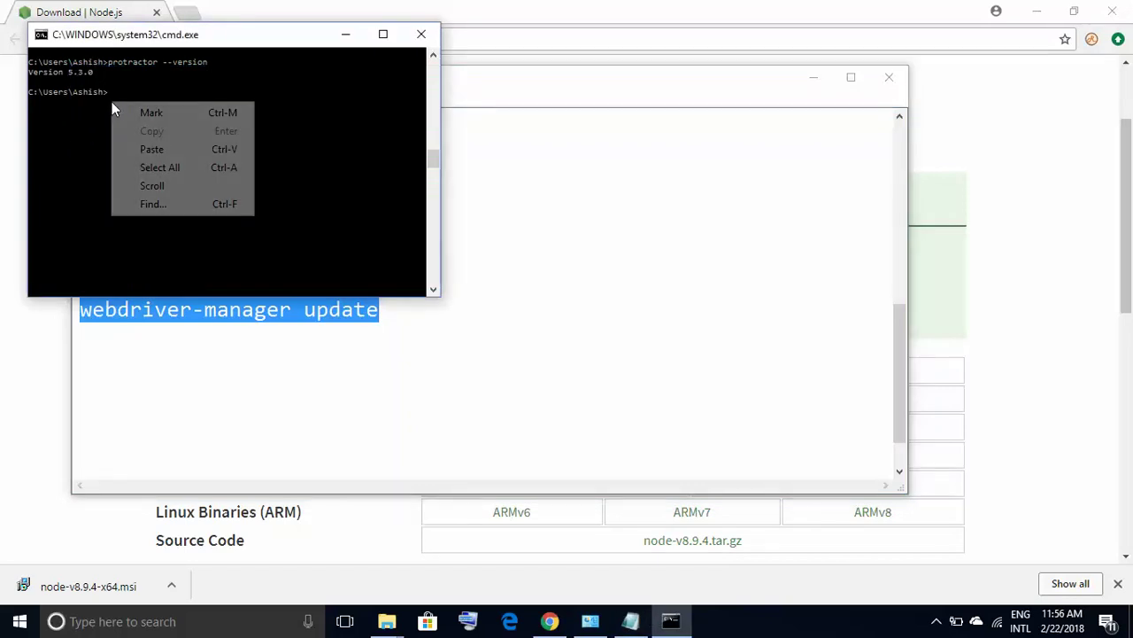
{"action": "left_click", "coordinate": [149, 151]}
{"action": "key", "text": "Return"}
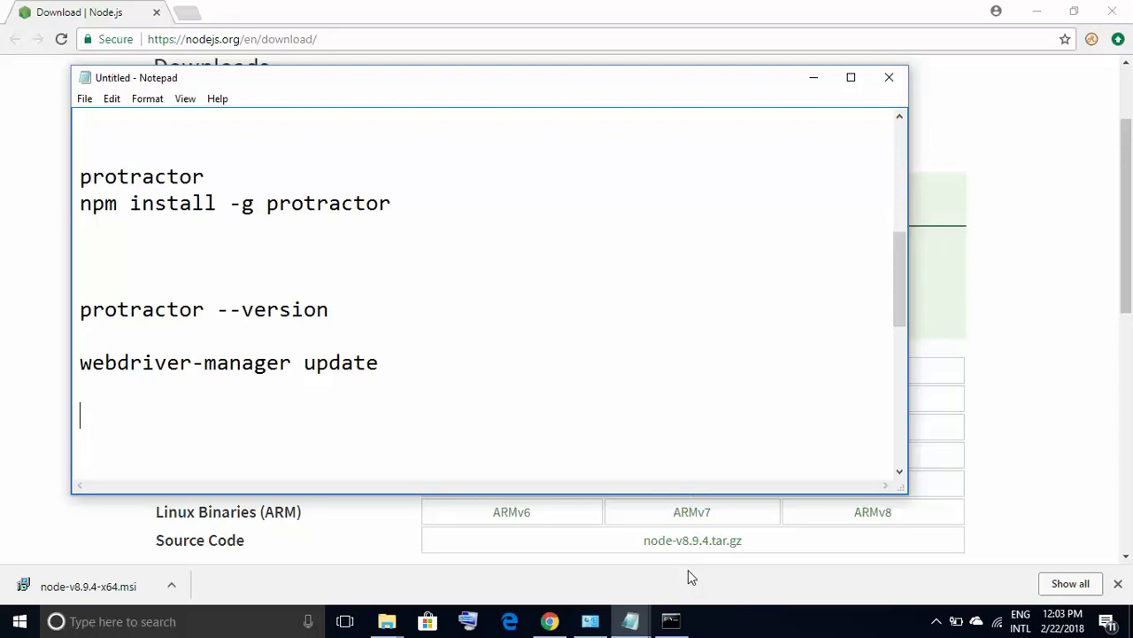
Step: Add webdriver-manager start to the Notepad notes and run the same command in the Command Prompt
{"action": "type", "text": "webdriver-manager start"}
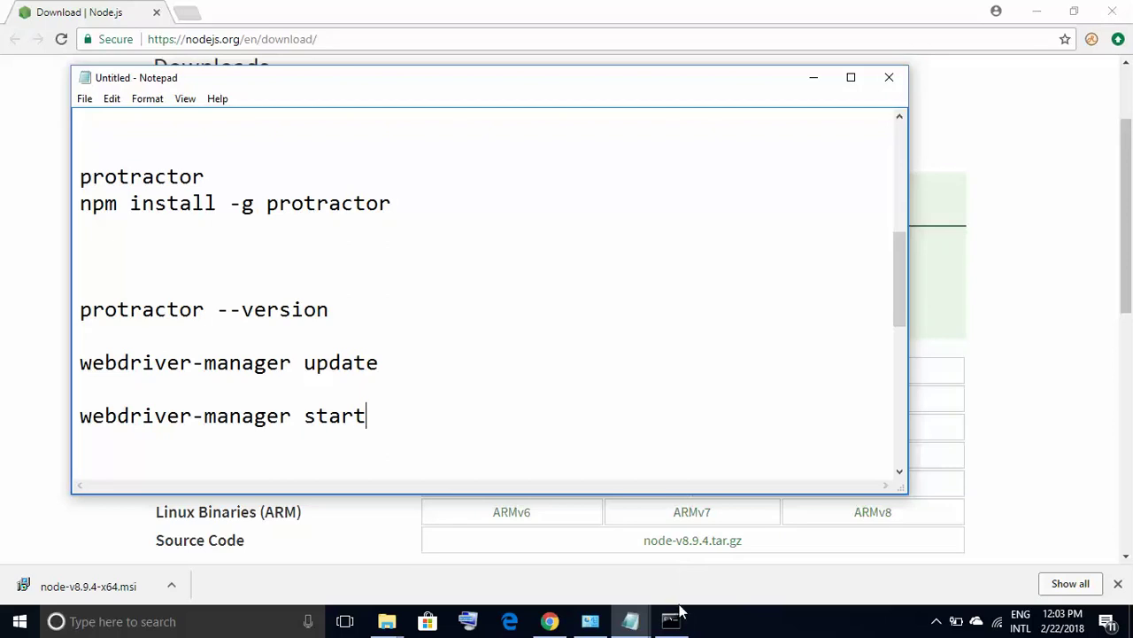
{"action": "left_click", "coordinate": [677, 611]}
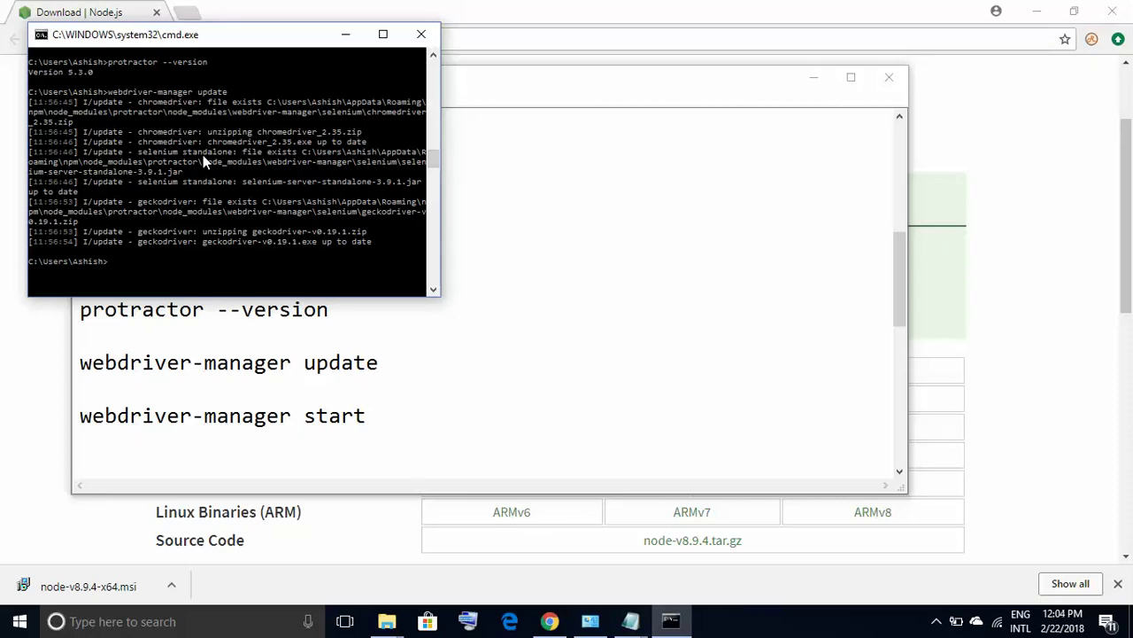
{"action": "right_click", "coordinate": [112, 266]}
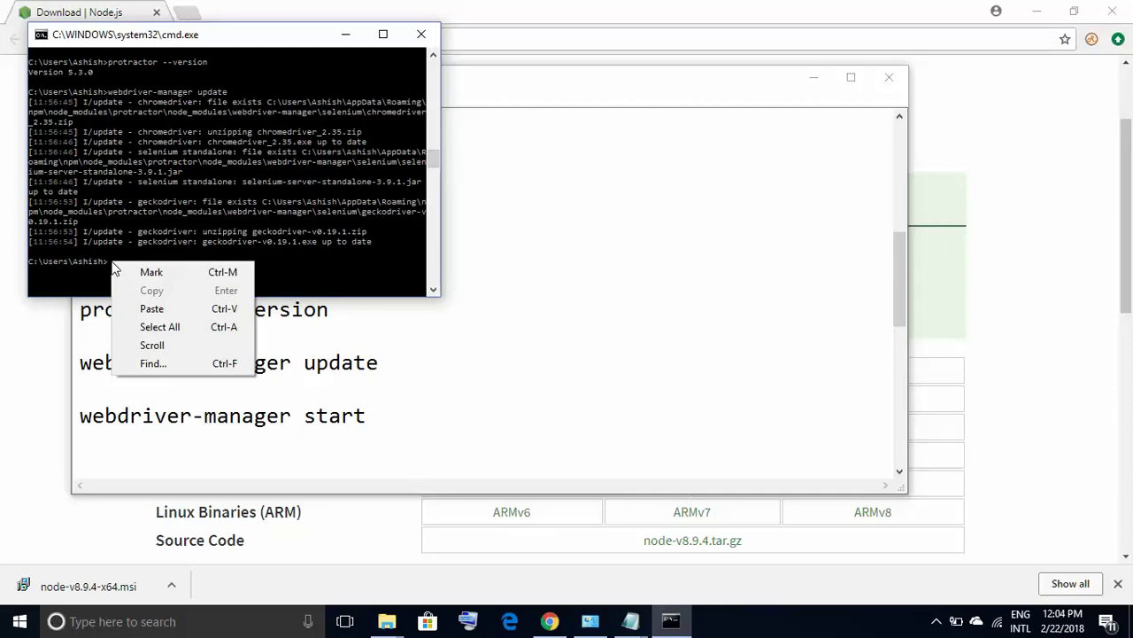
{"action": "left_click", "coordinate": [151, 308]}
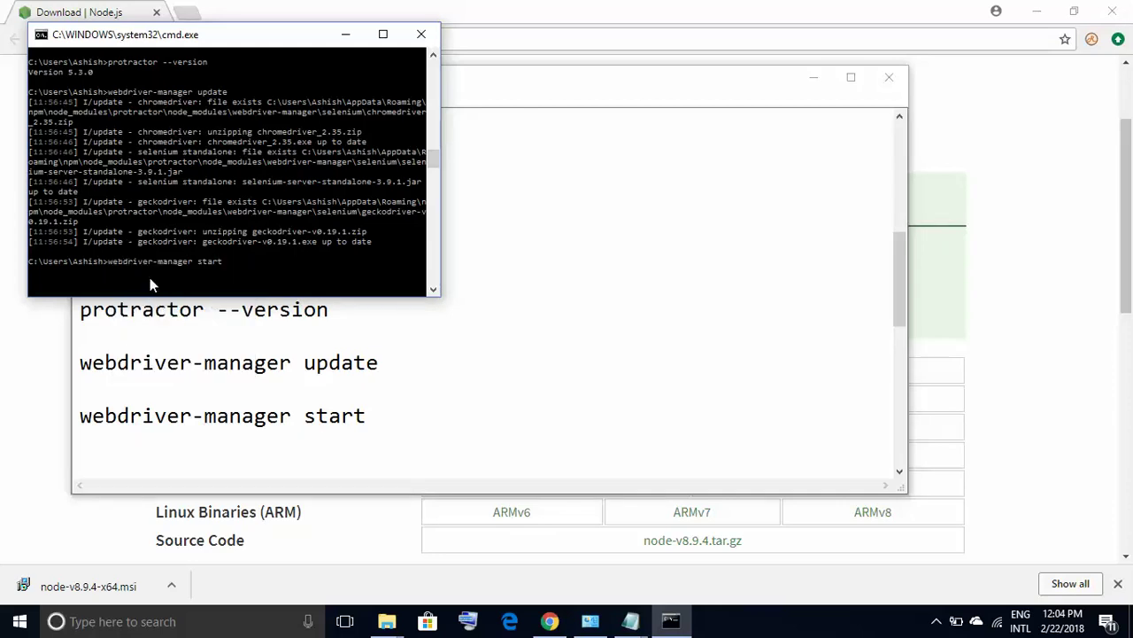
{"action": "key", "text": "Return"}
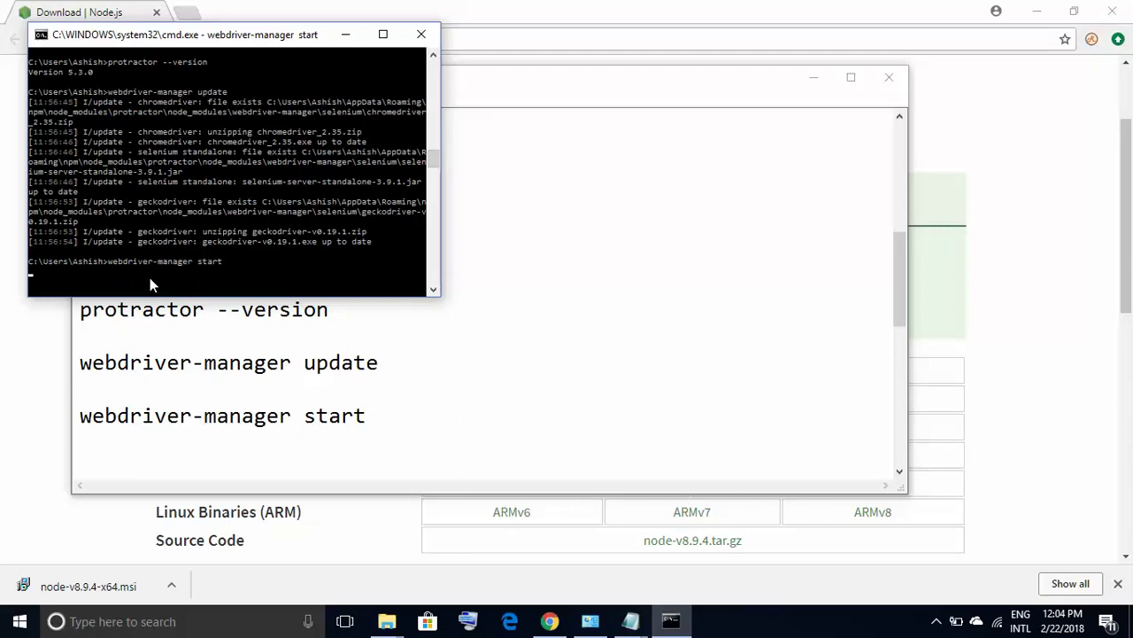
{"action": "key", "text": "alt+shift"}
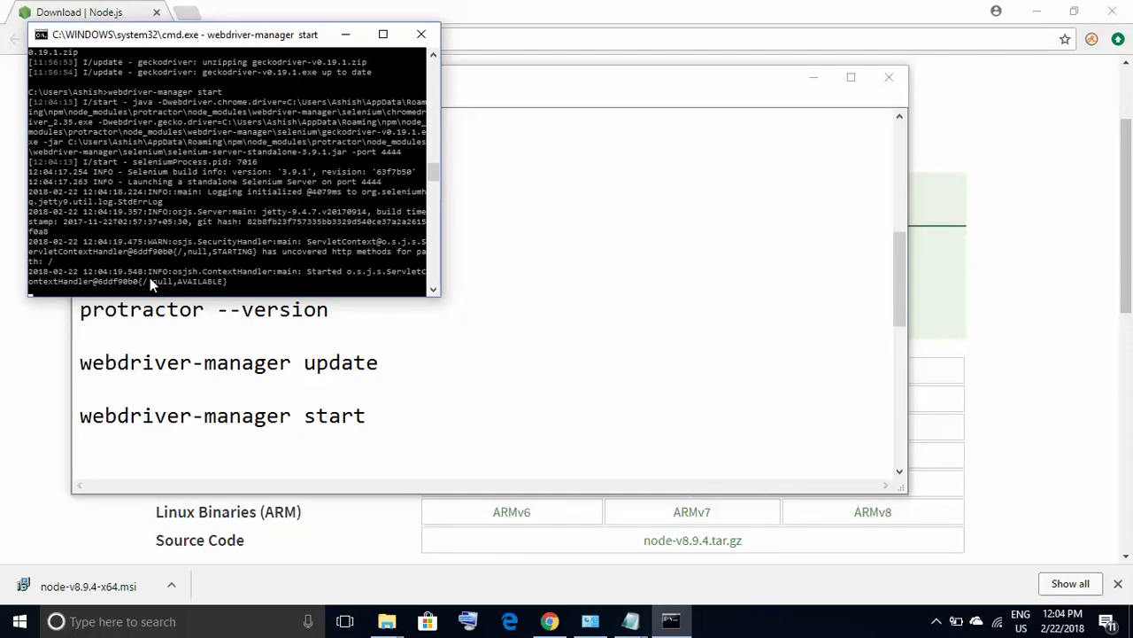
{"action": "key", "text": "super+s"}
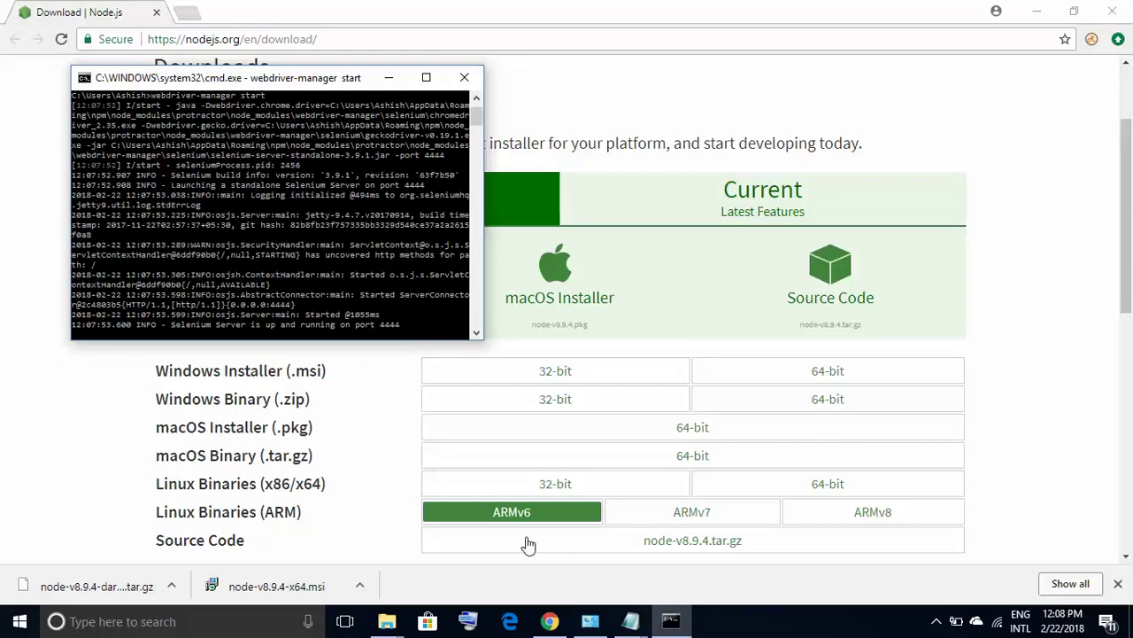
{"action": "mouse_move", "coordinate": [631, 625]}
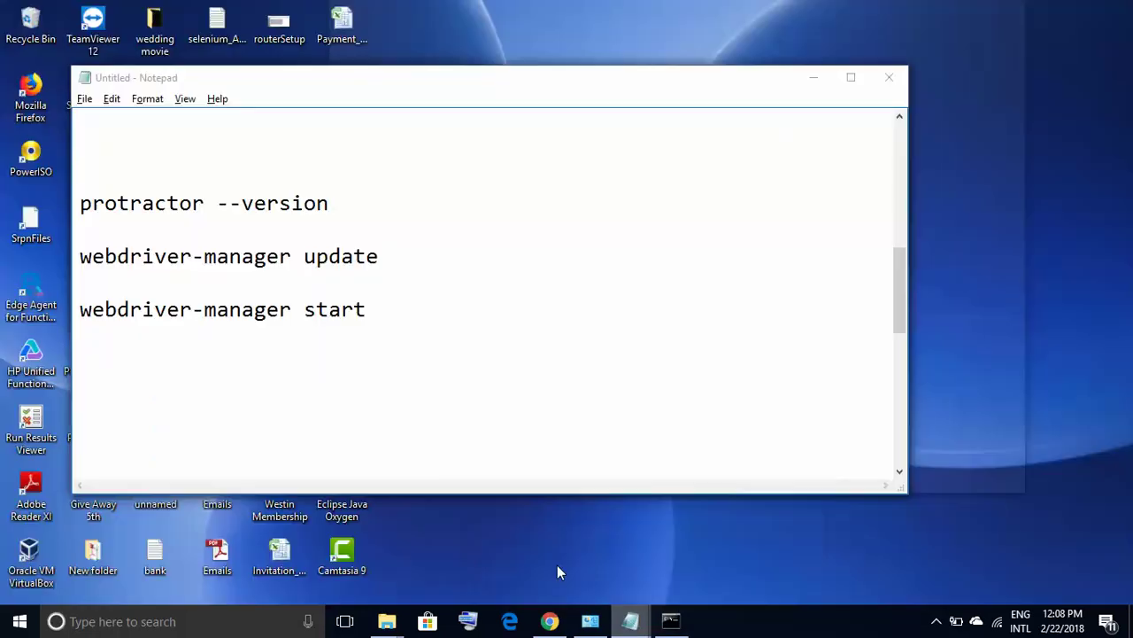
{"action": "left_click", "coordinate": [557, 565]}
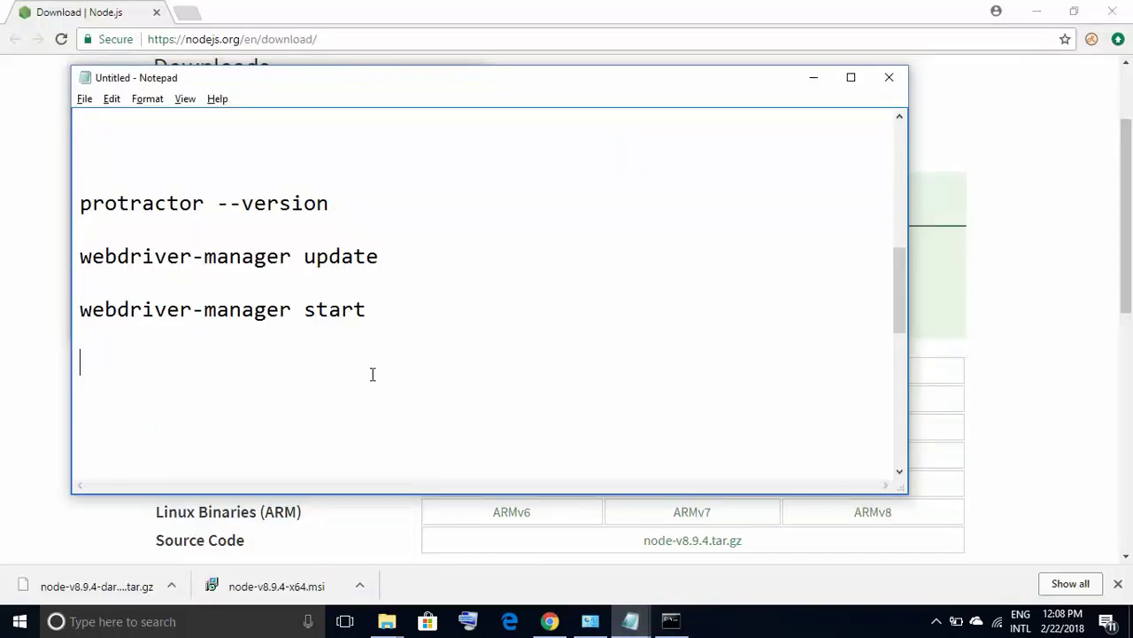
{"action": "type", "text": "http://localhost:4444/wd/hub"}
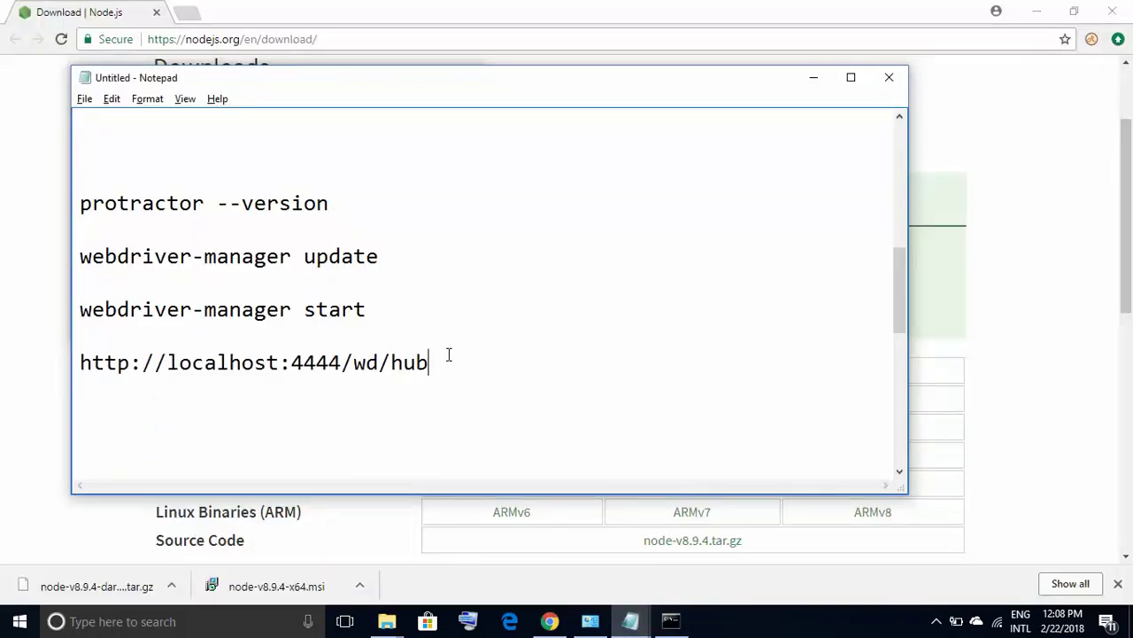
{"action": "key", "text": "shift+Home"}
{"action": "key", "text": "ctrl+c"}
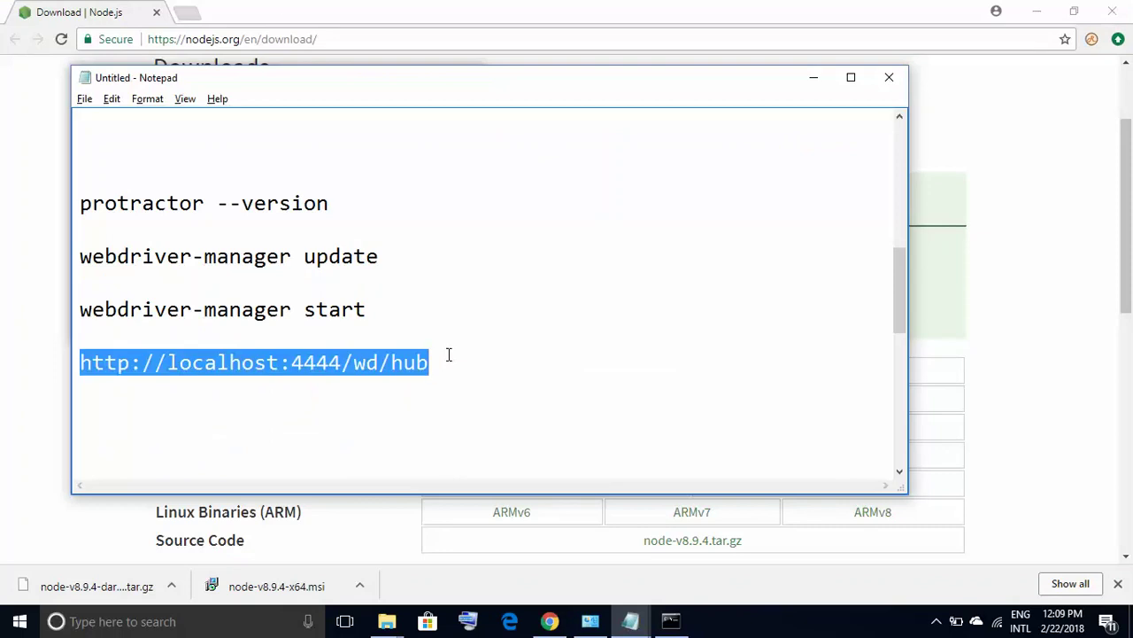
{"action": "left_click", "coordinate": [188, 12]}
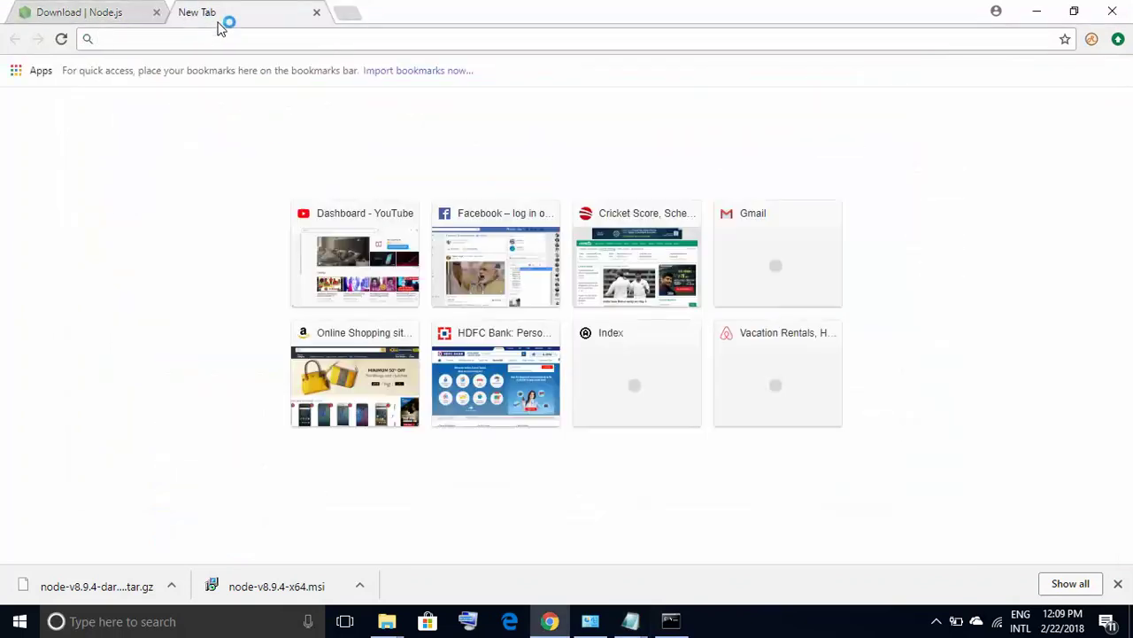
{"action": "key", "text": "ctrl+v"}
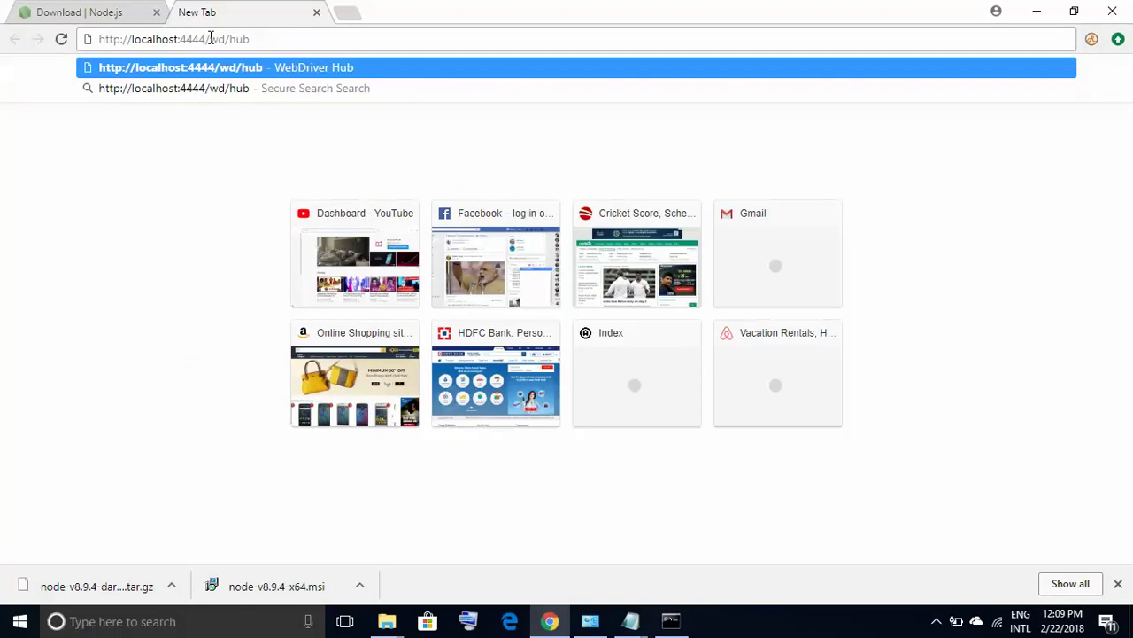
{"action": "key", "text": "Return"}
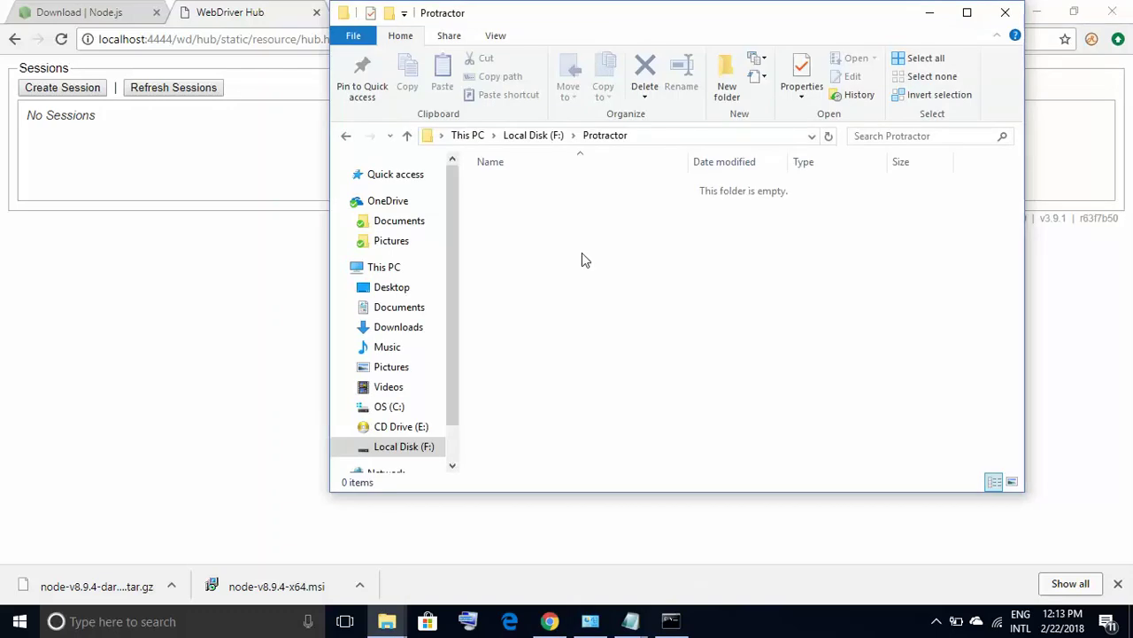
Step: Create a text document named conf.js in the Protractor folder on Local Disk (F:)
{"action": "left_click", "coordinate": [529, 140]}
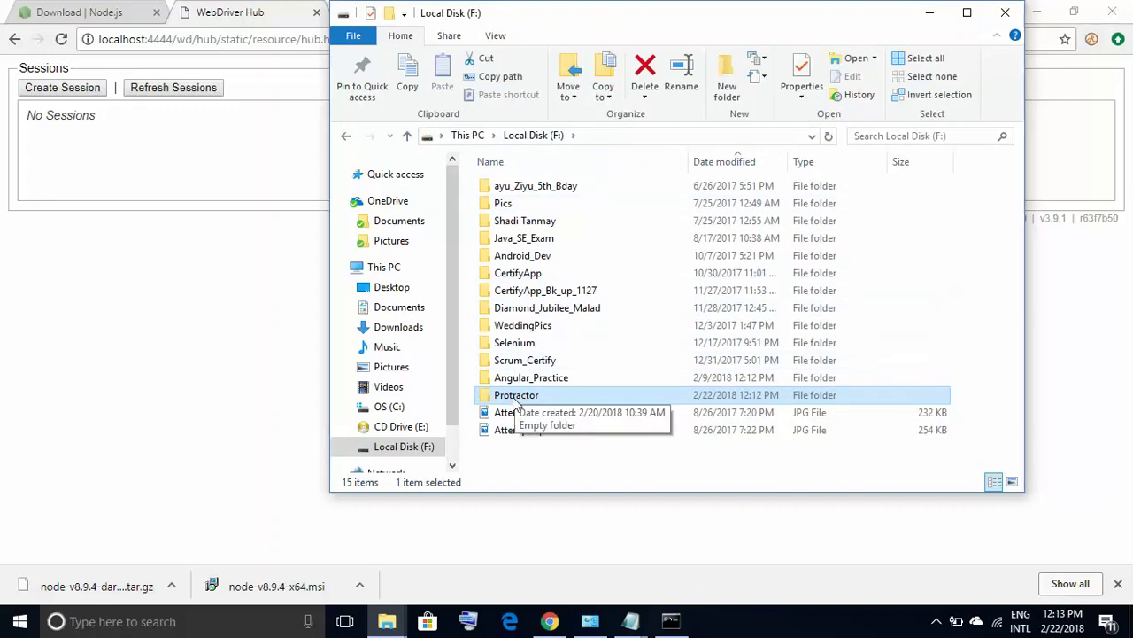
{"action": "double_click", "coordinate": [513, 397]}
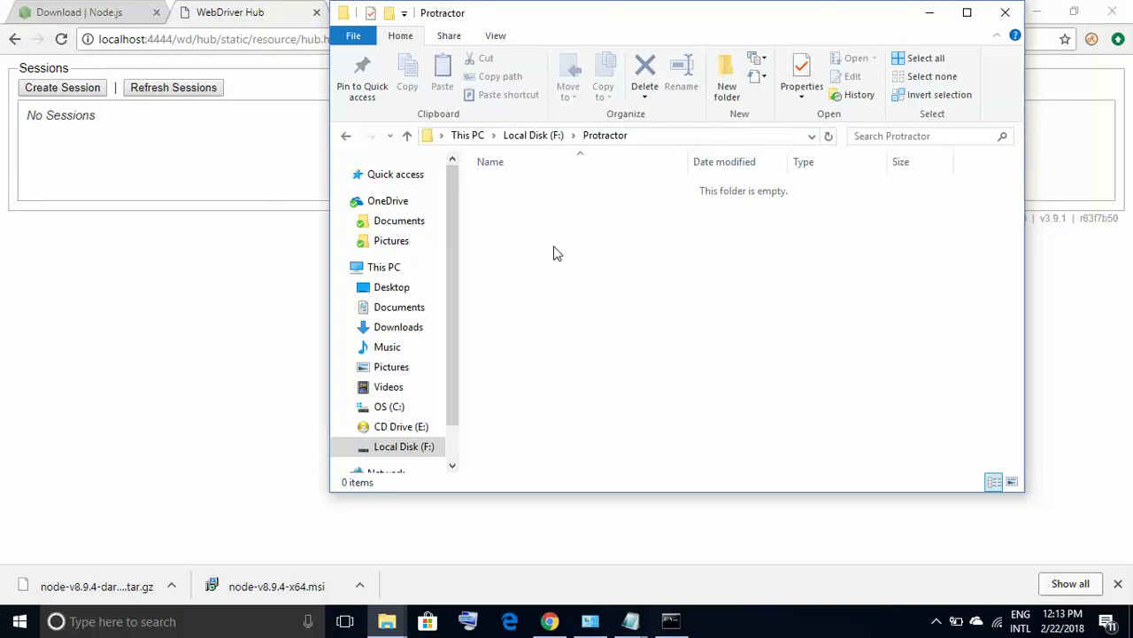
{"action": "right_click", "coordinate": [555, 249]}
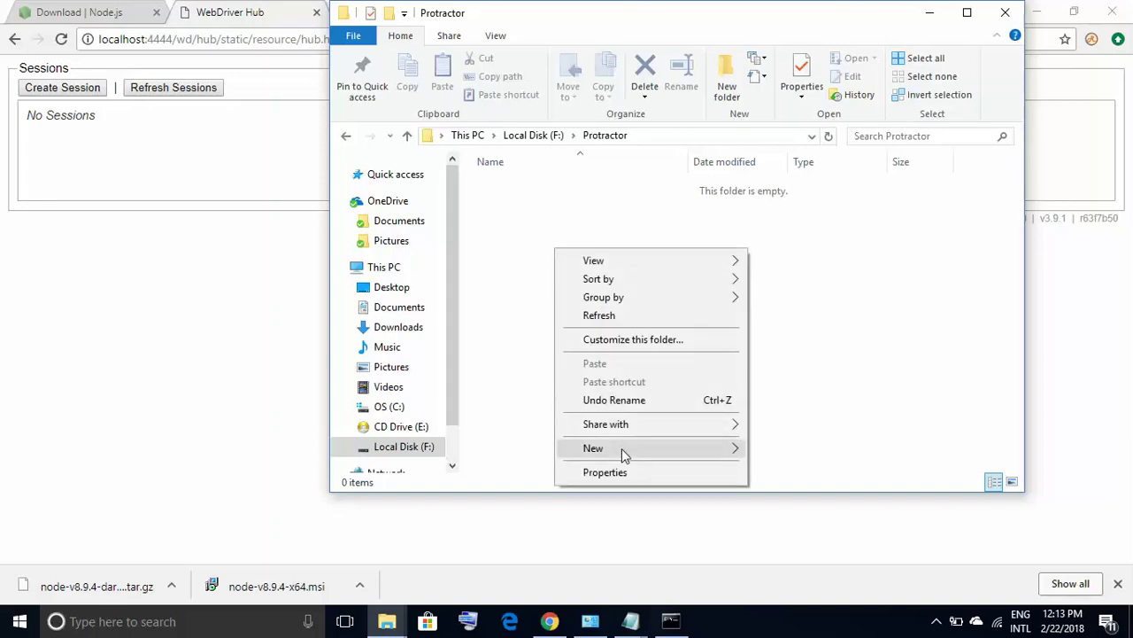
{"action": "mouse_move", "coordinate": [621, 452]}
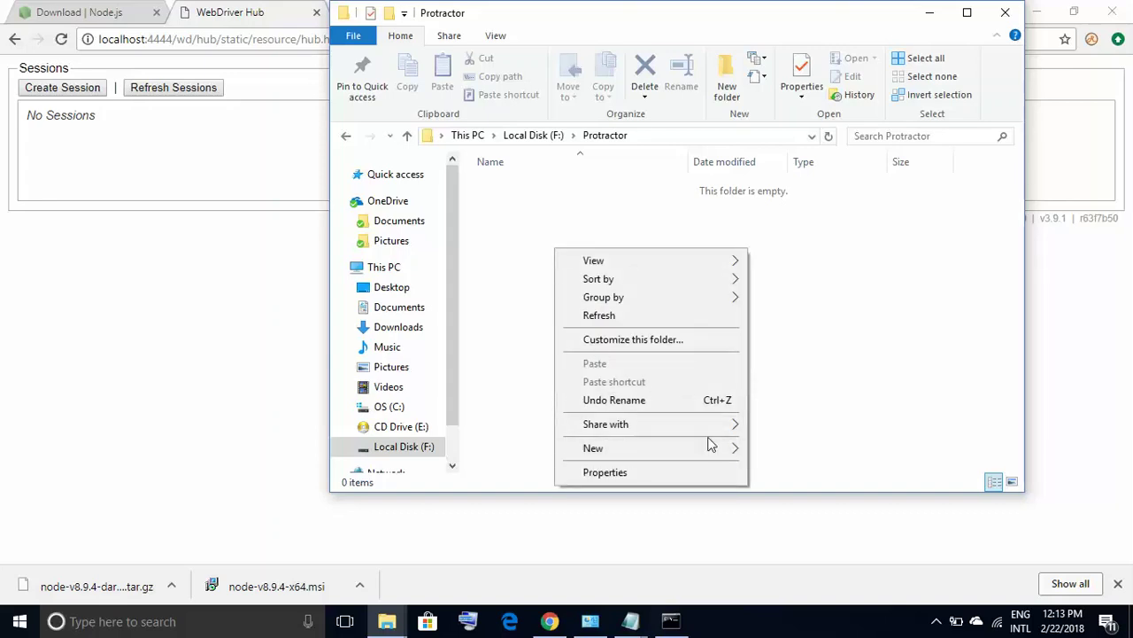
{"action": "mouse_move", "coordinate": [720, 453]}
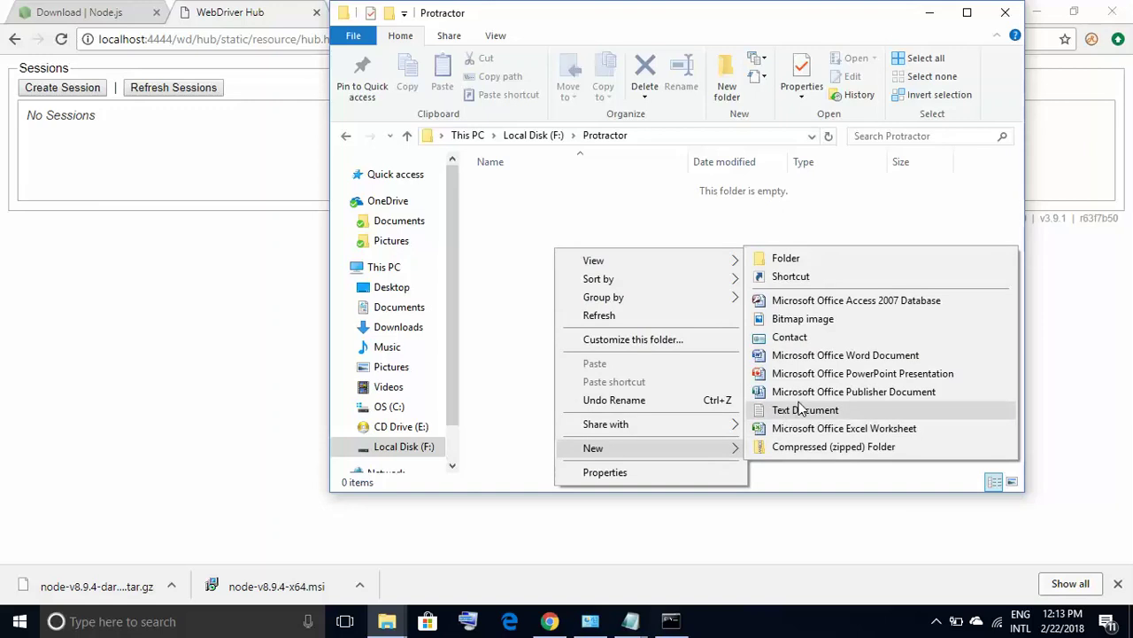
{"action": "left_click", "coordinate": [799, 413]}
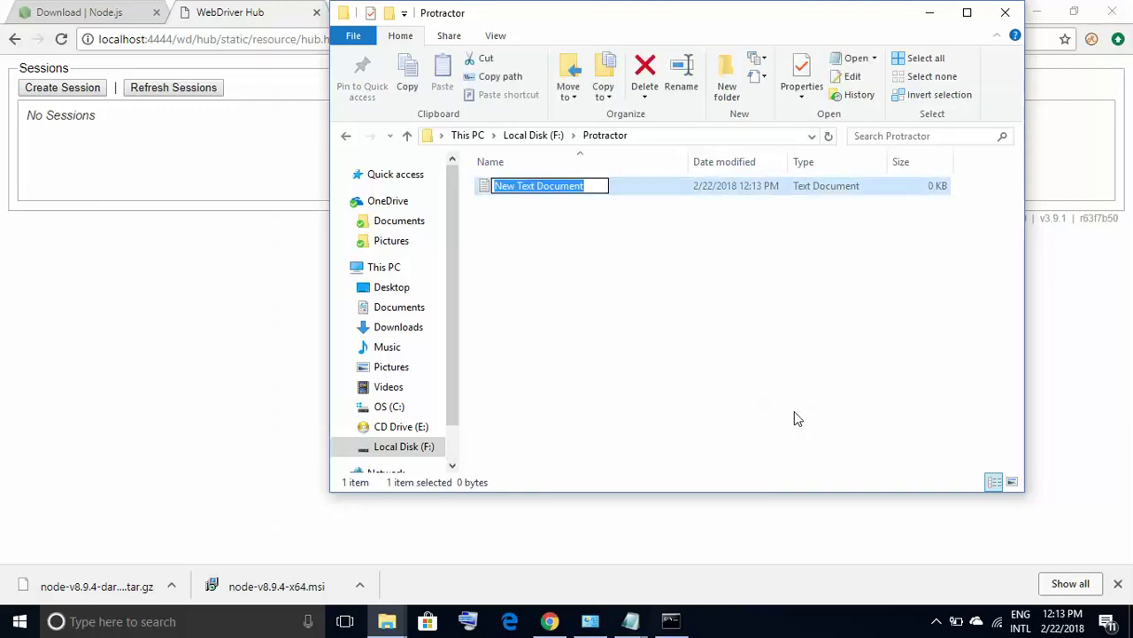
{"action": "type", "text": "c"}
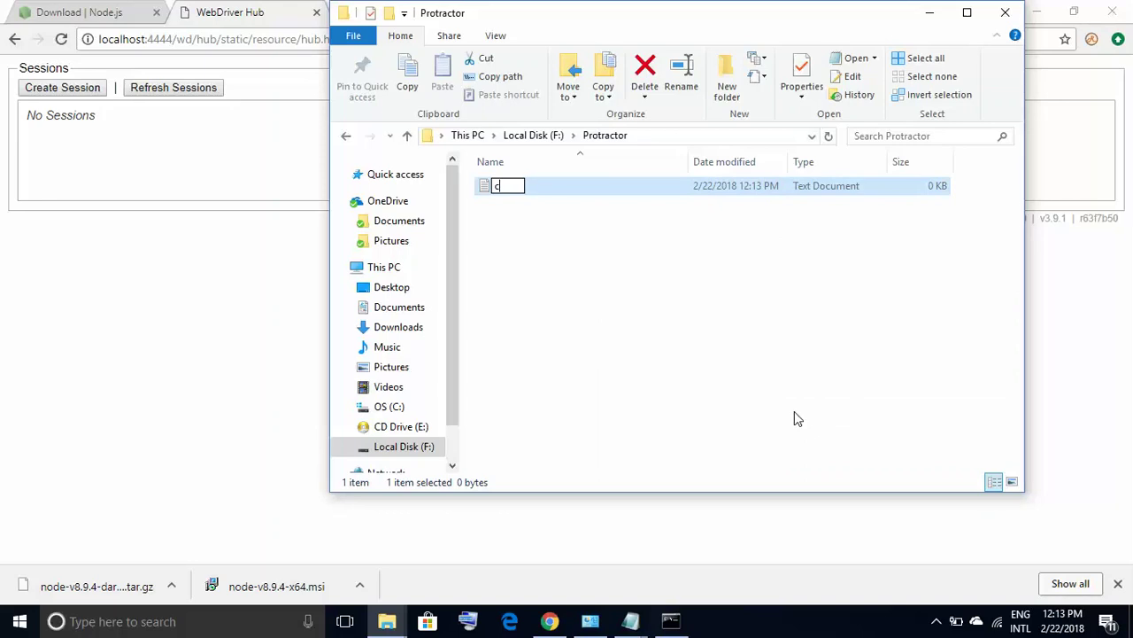
{"action": "type", "text": "onf.js"}
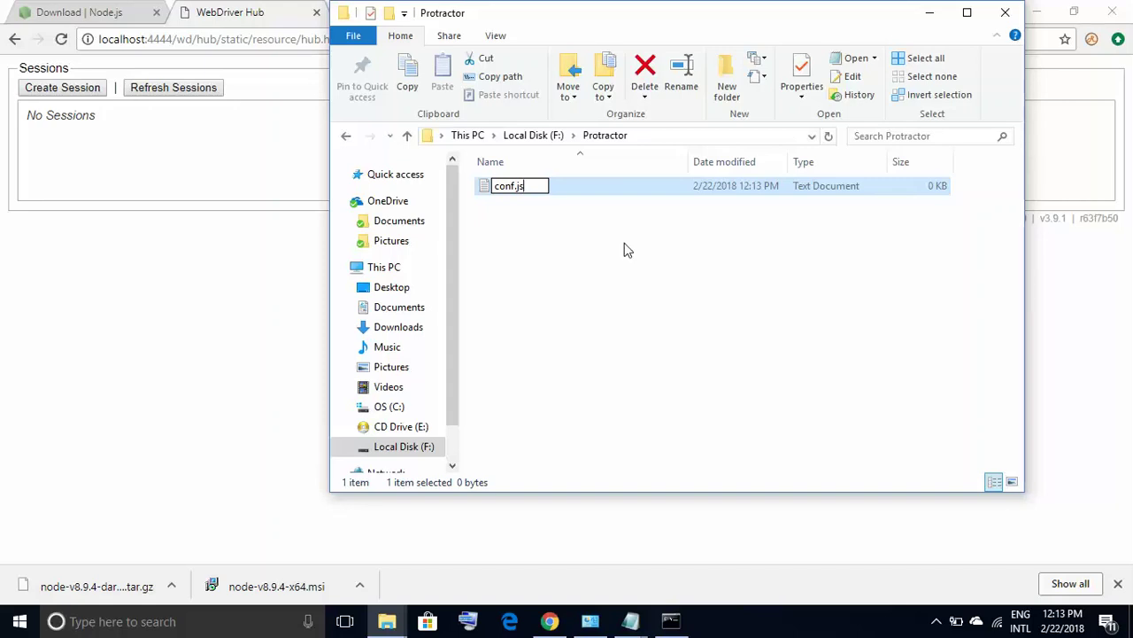
{"action": "left_click", "coordinate": [611, 299]}
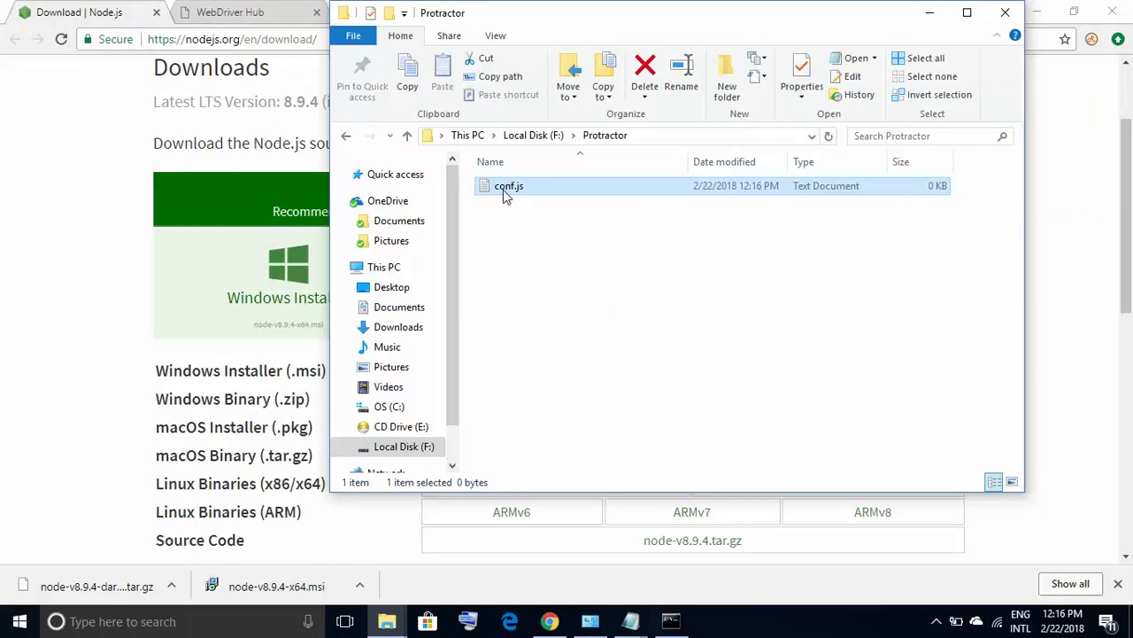
{"action": "right_click", "coordinate": [503, 189]}
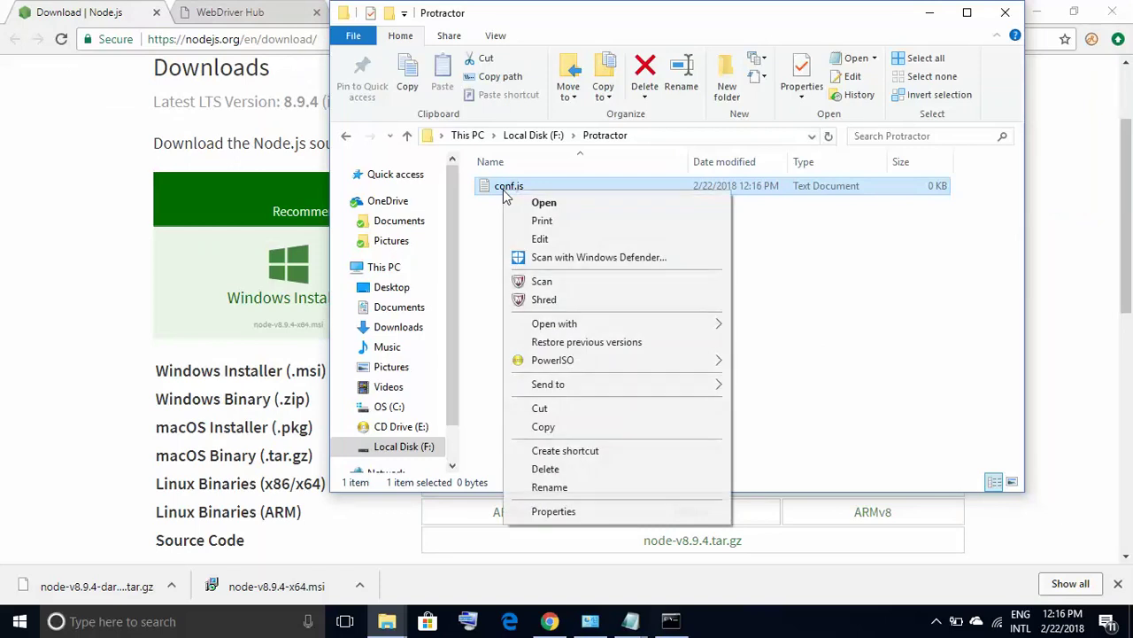
{"action": "left_click", "coordinate": [539, 239]}
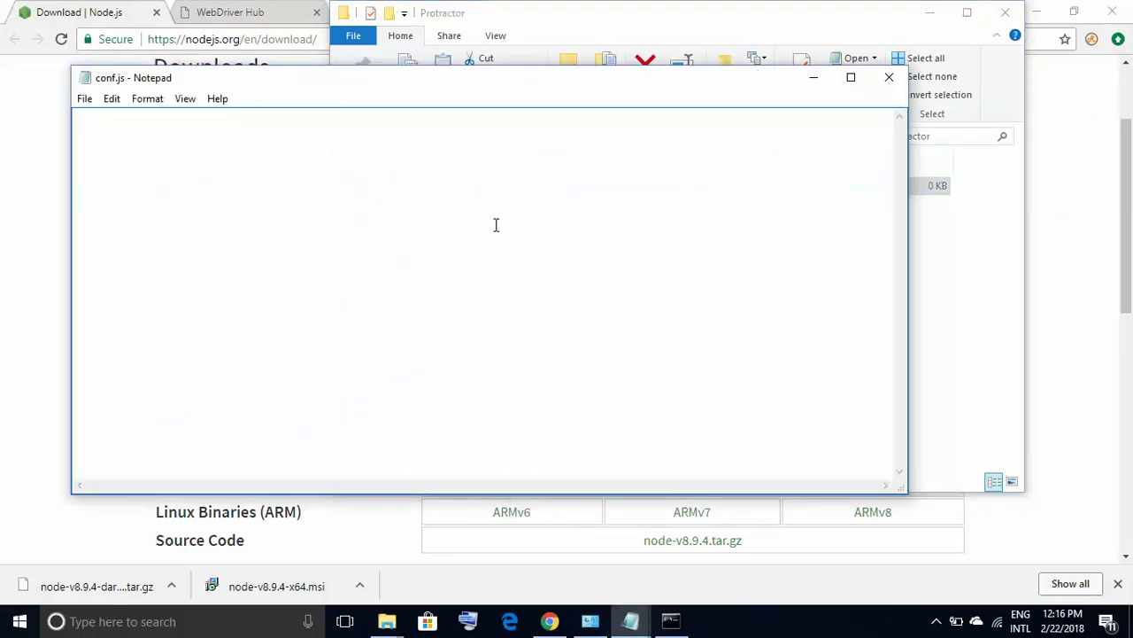
{"action": "type", "text": "exports.config = {   seleniumAddress: 'http://localhost:4444/wd/hub',   specs: ['firstProTest.js'] };"}
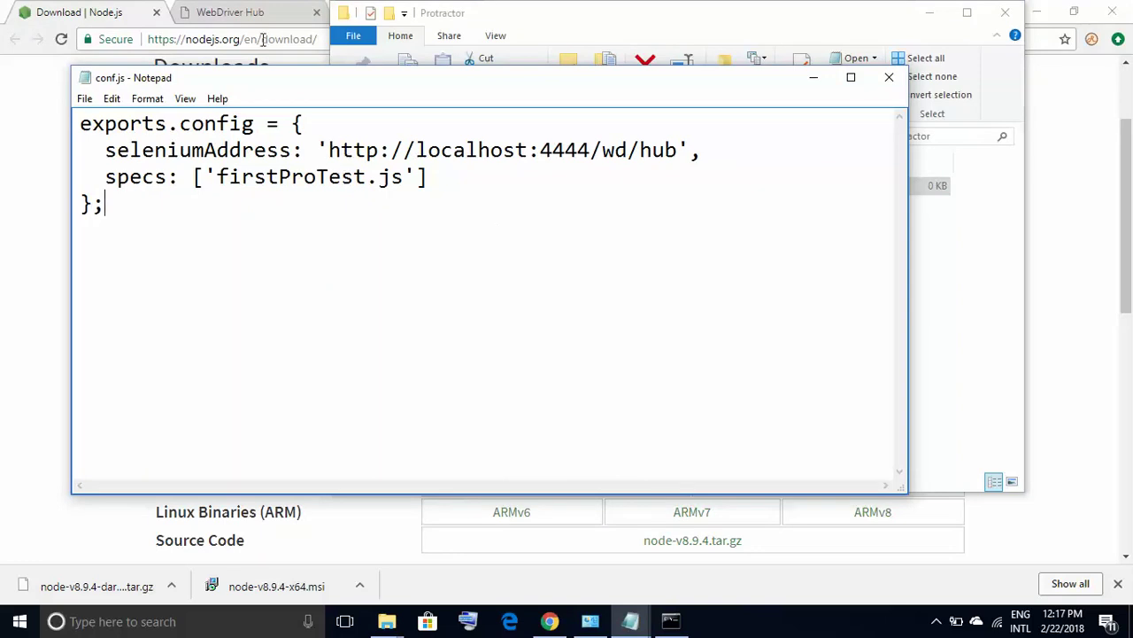
{"action": "left_click", "coordinate": [249, 16]}
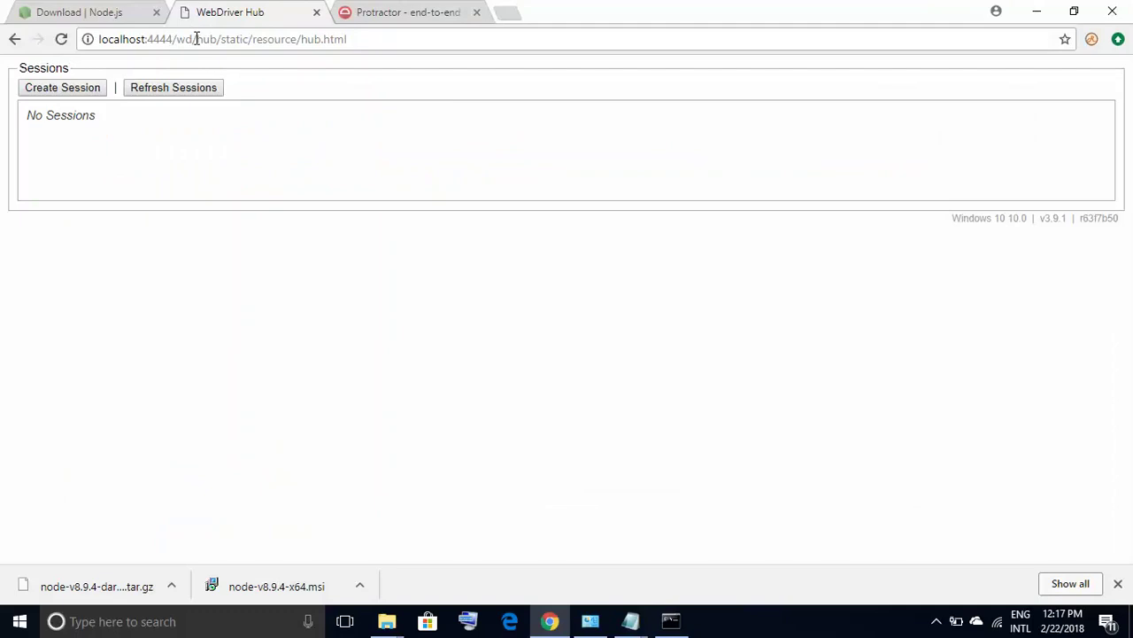
{"action": "key", "text": "alt+Tab"}
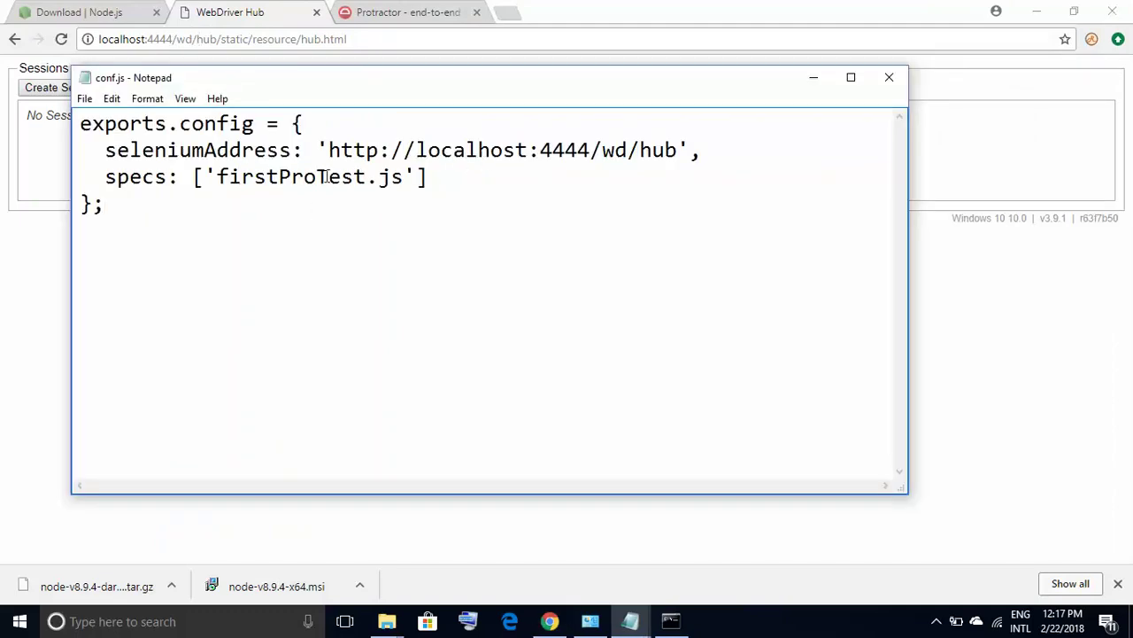
{"action": "left_click", "coordinate": [185, 178]}
Step: Return to the Protractor folder and create a second text document beside conf.js
{"action": "mouse_move", "coordinate": [386, 621]}
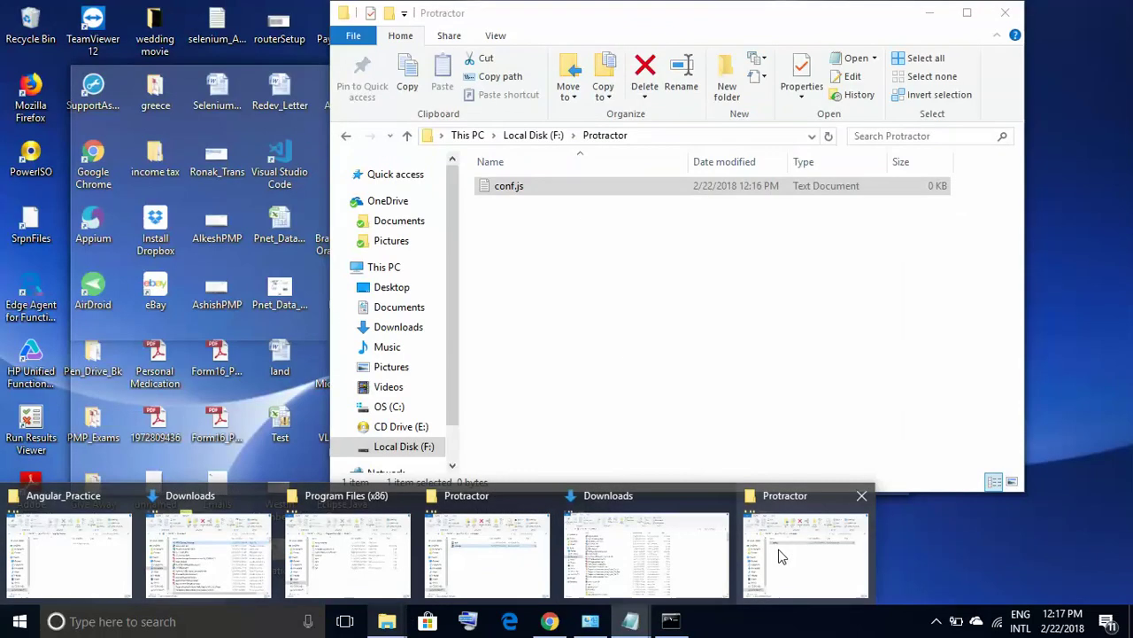
{"action": "left_click", "coordinate": [779, 555]}
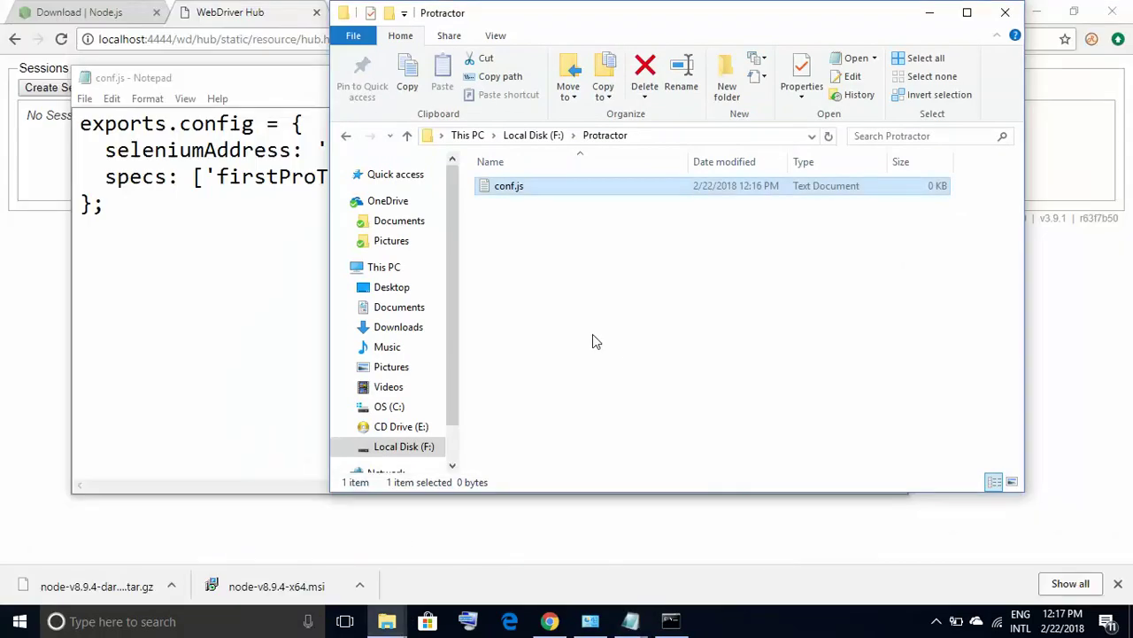
{"action": "right_click", "coordinate": [527, 253]}
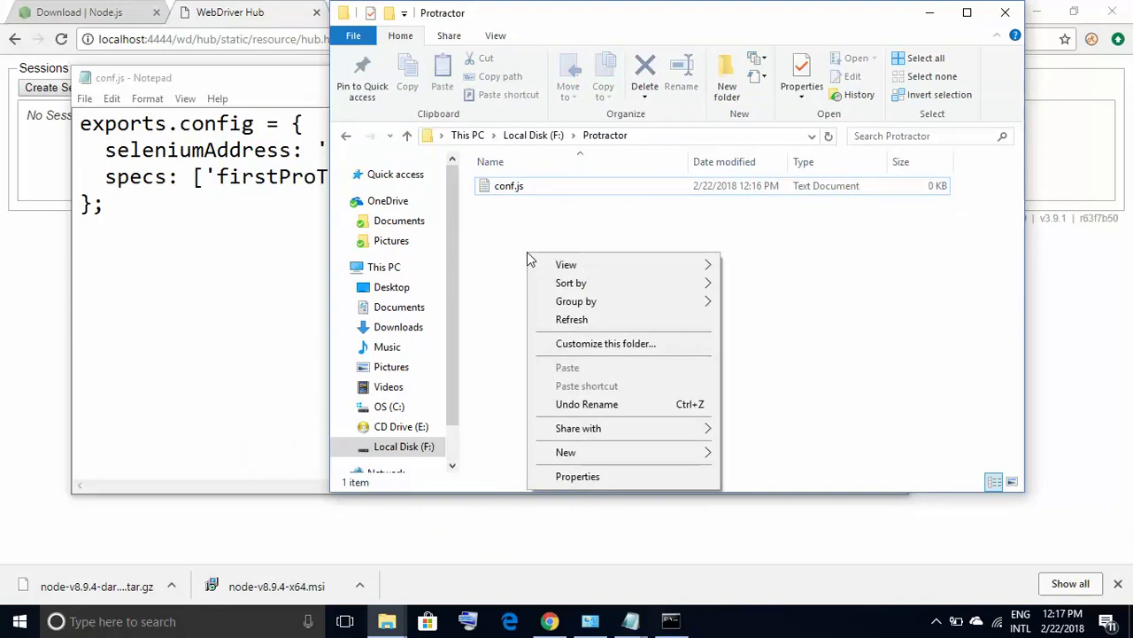
{"action": "mouse_move", "coordinate": [591, 454]}
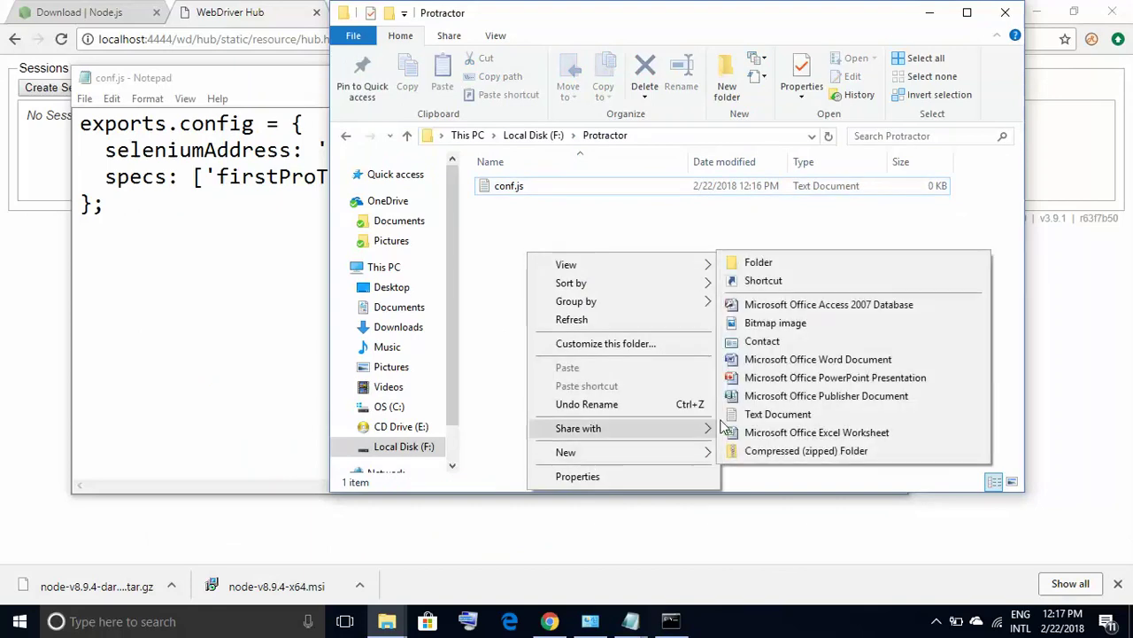
{"action": "left_click", "coordinate": [767, 414]}
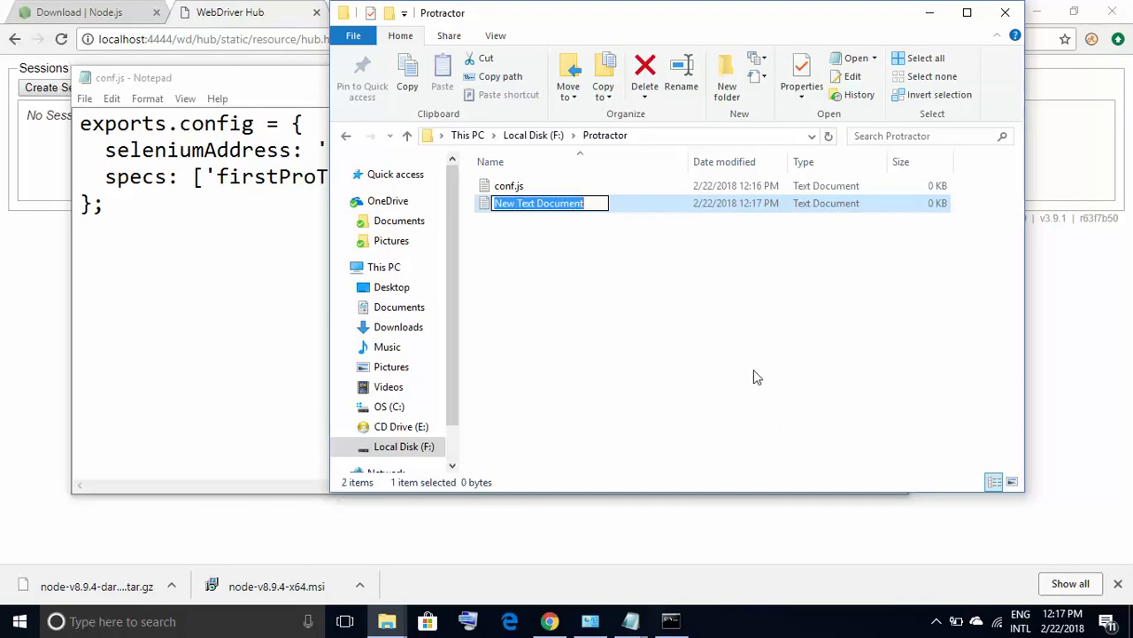
{"action": "type", "text": "exports.config = {"}
{"action": "key", "text": "BackSpace"}
{"action": "key", "text": "BackSpace"}
{"action": "key", "text": "BackSpace"}
{"action": "key", "text": "BackSpace"}
{"action": "key", "text": "BackSpace"}
{"action": "key", "text": "BackSpace"}
{"action": "key", "text": "BackSpace"}
{"action": "key", "text": "BackSpace"}
{"action": "key", "text": "BackSpace"}
{"action": "key", "text": "BackSpace"}
{"action": "key", "text": "BackSpace"}
{"action": "key", "text": "BackSpace"}
{"action": "key", "text": "BackSpace"}
{"action": "key", "text": "BackSpace"}
{"action": "key", "text": "BackSpace"}
{"action": "key", "text": "BackSpace"}
{"action": "key", "text": "BackSpace"}
{"action": "key", "text": "BackSpace"}
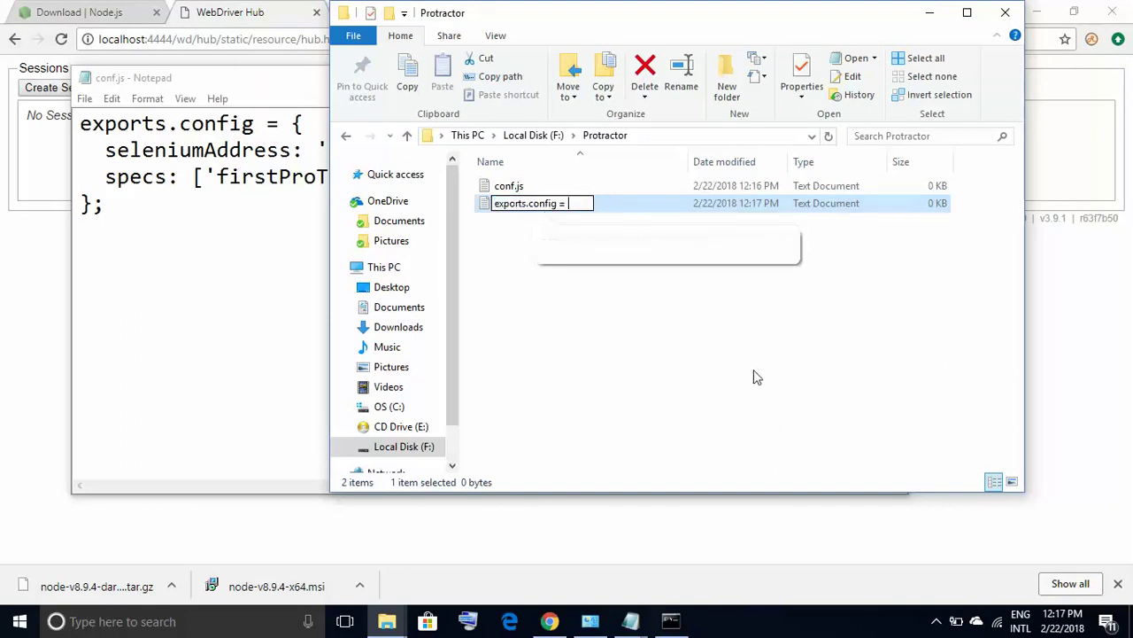
Step: Name the new text document firstProTest.js
{"action": "type", "text": "first"}
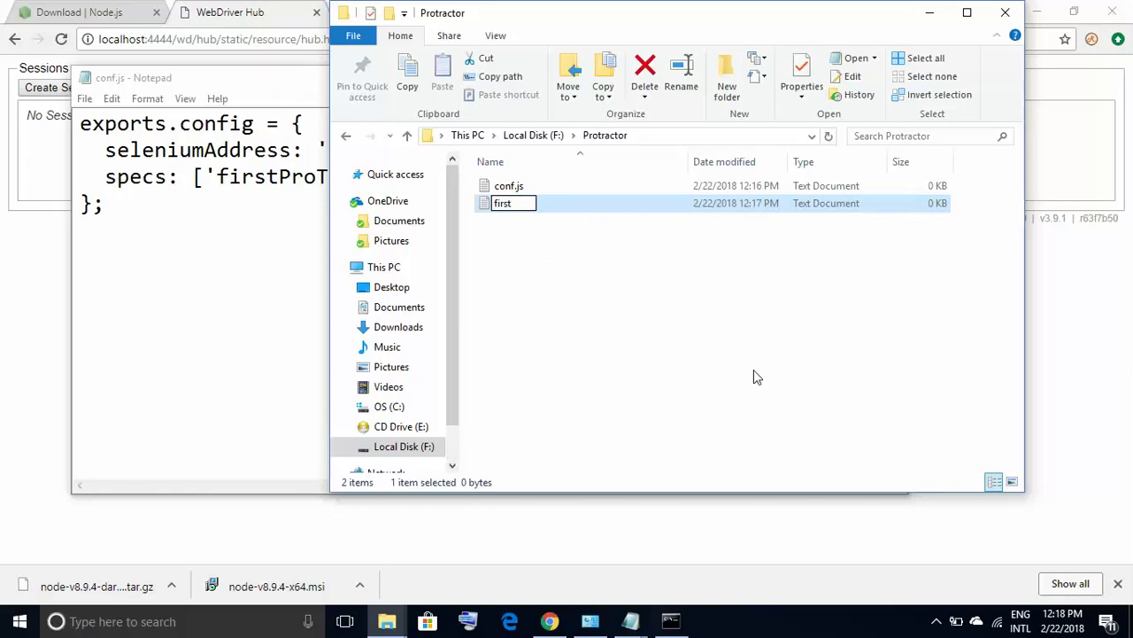
{"action": "type", "text": "ProTest."}
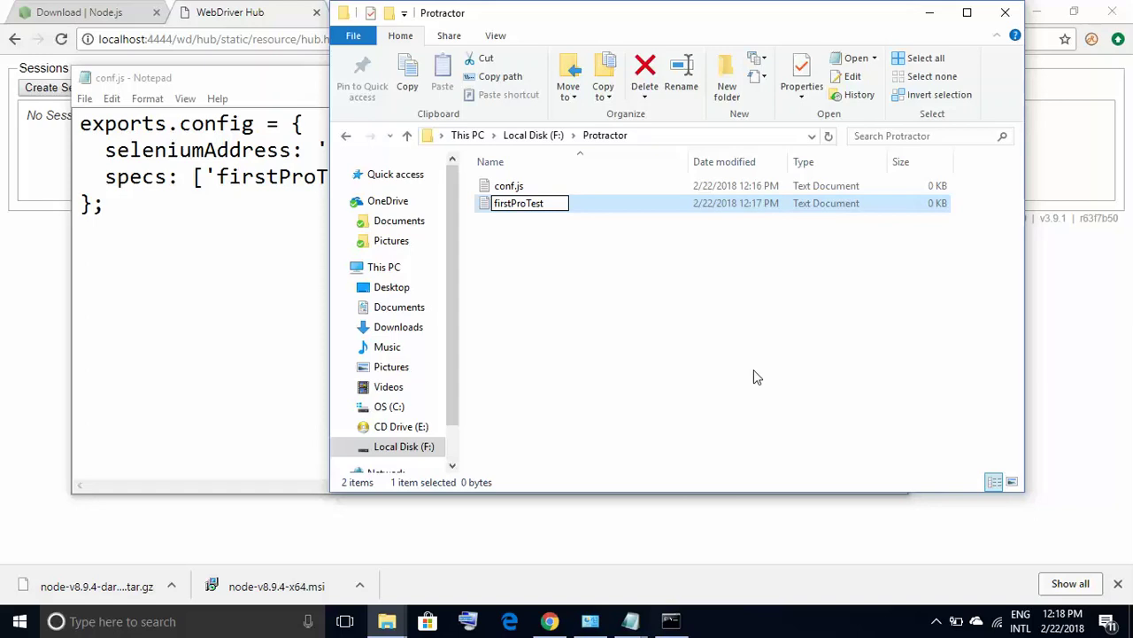
{"action": "type", "text": "js"}
{"action": "left_click", "coordinate": [650, 336]}
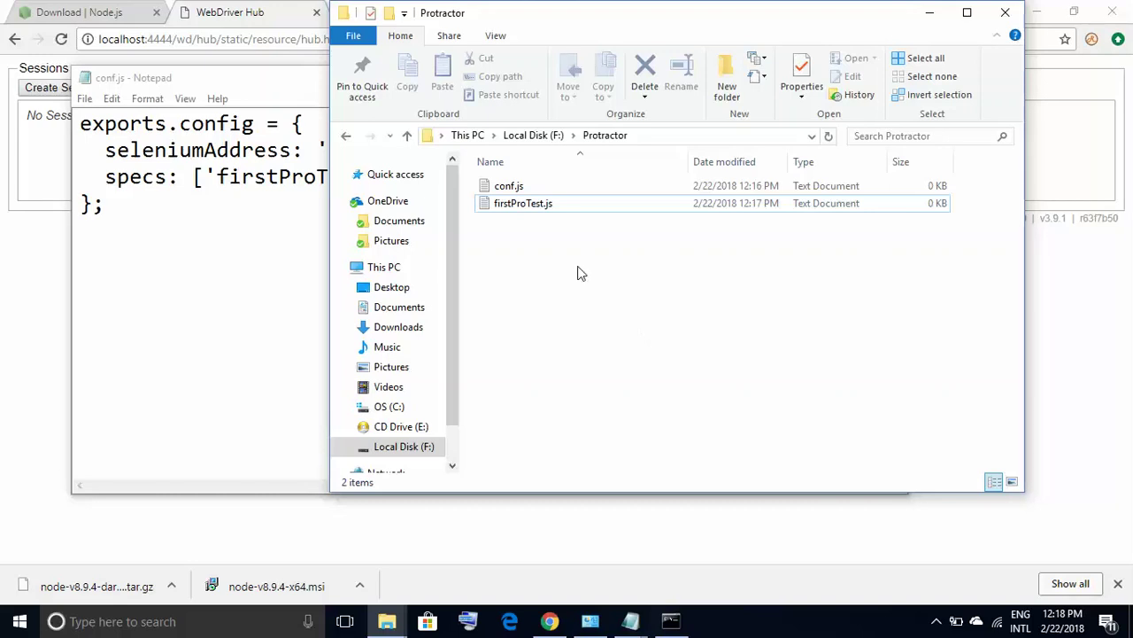
{"action": "left_click", "coordinate": [524, 207]}
{"action": "left_click", "coordinate": [526, 212]}
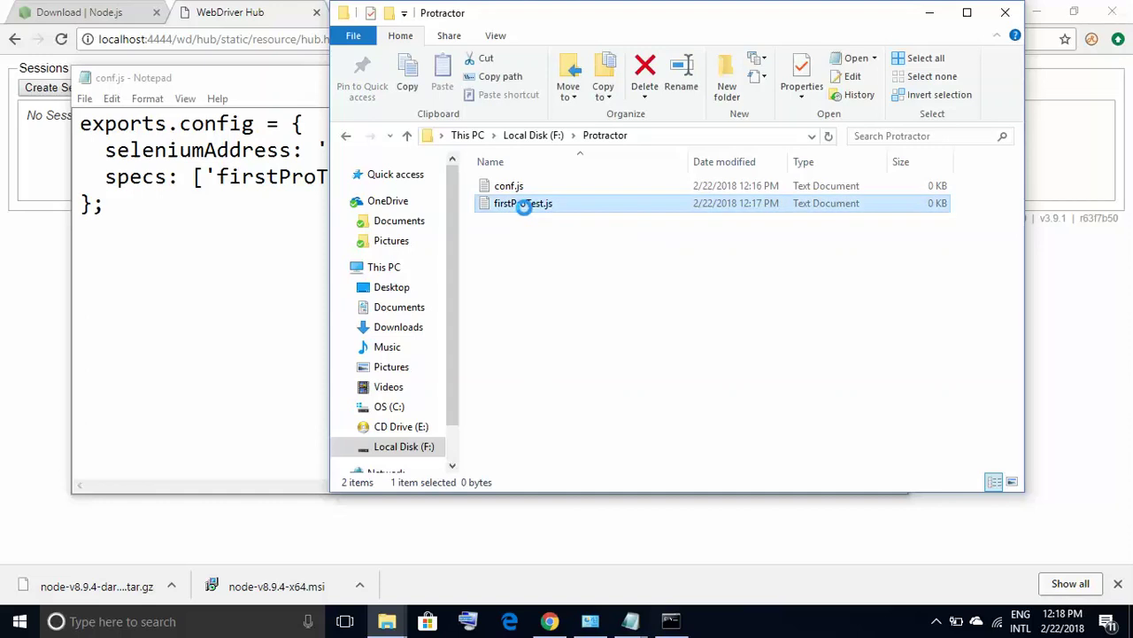
{"action": "right_click", "coordinate": [527, 212]}
{"action": "left_click", "coordinate": [560, 256]}
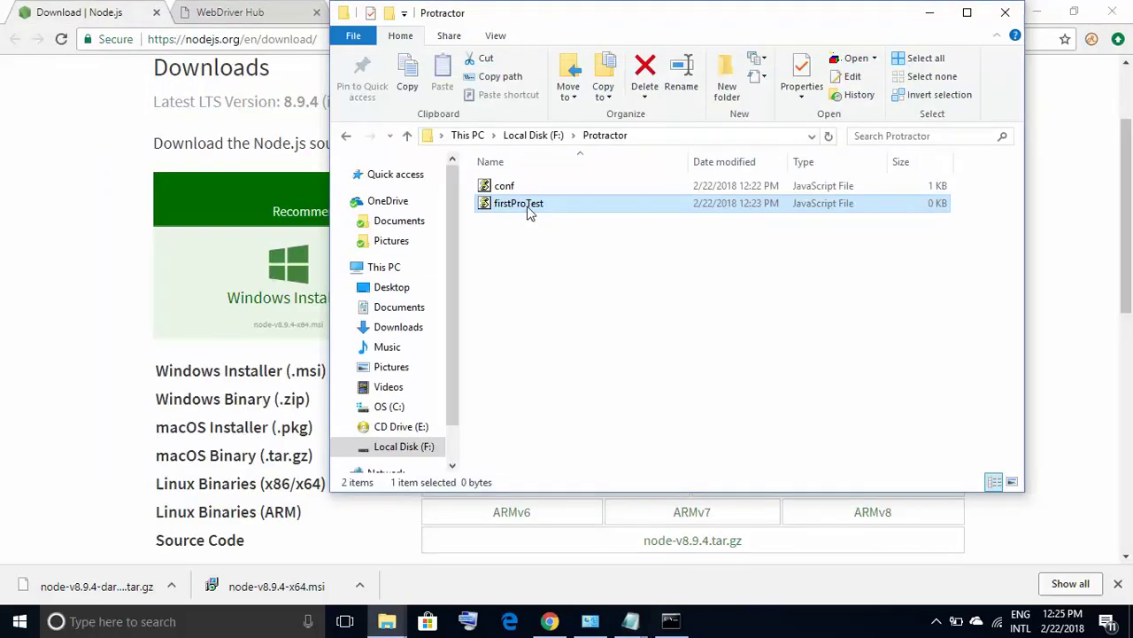
{"action": "right_click", "coordinate": [529, 211]}
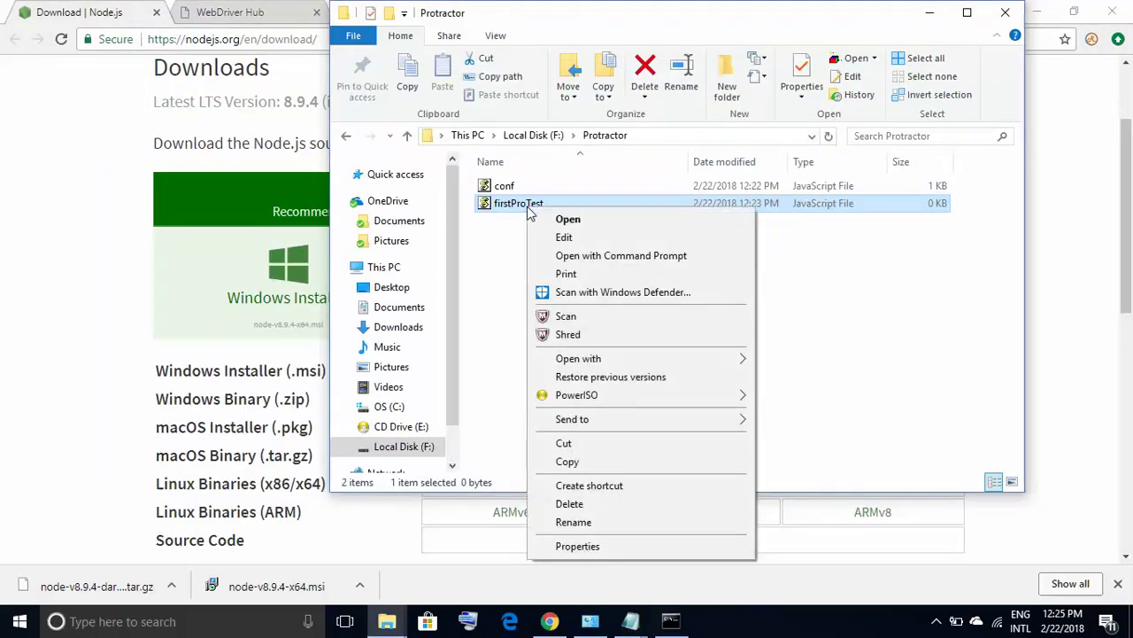
{"action": "left_click", "coordinate": [558, 237]}
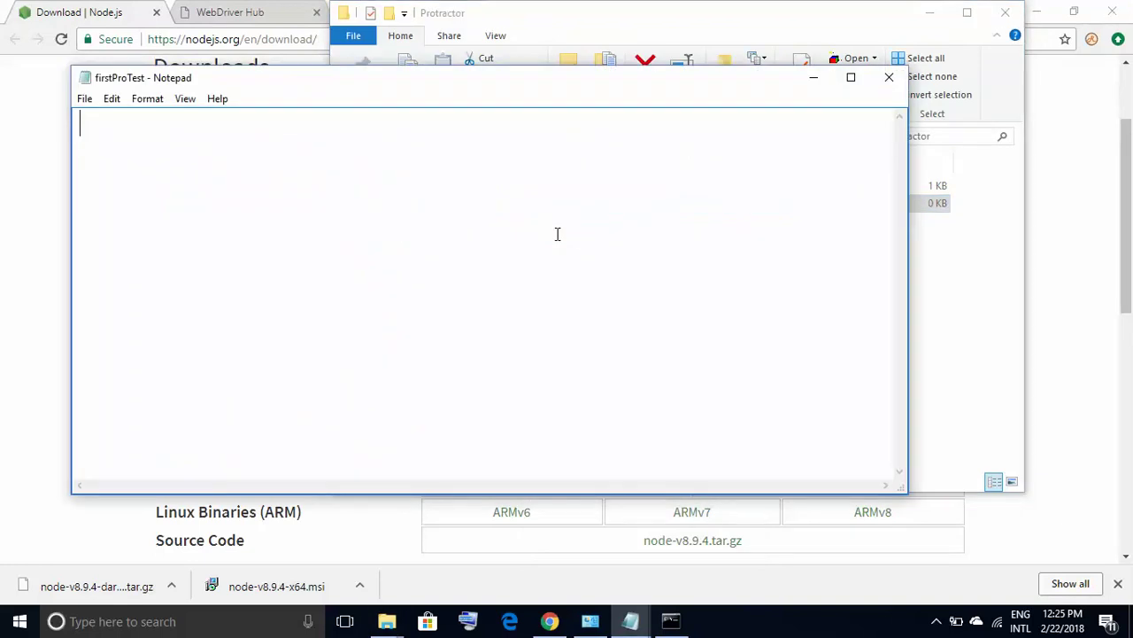
{"action": "type", "text": "describe('angularjs homepage', function() {   it('should add a todo', function() {     browser.get('https://angularjs.org');   }); });"}
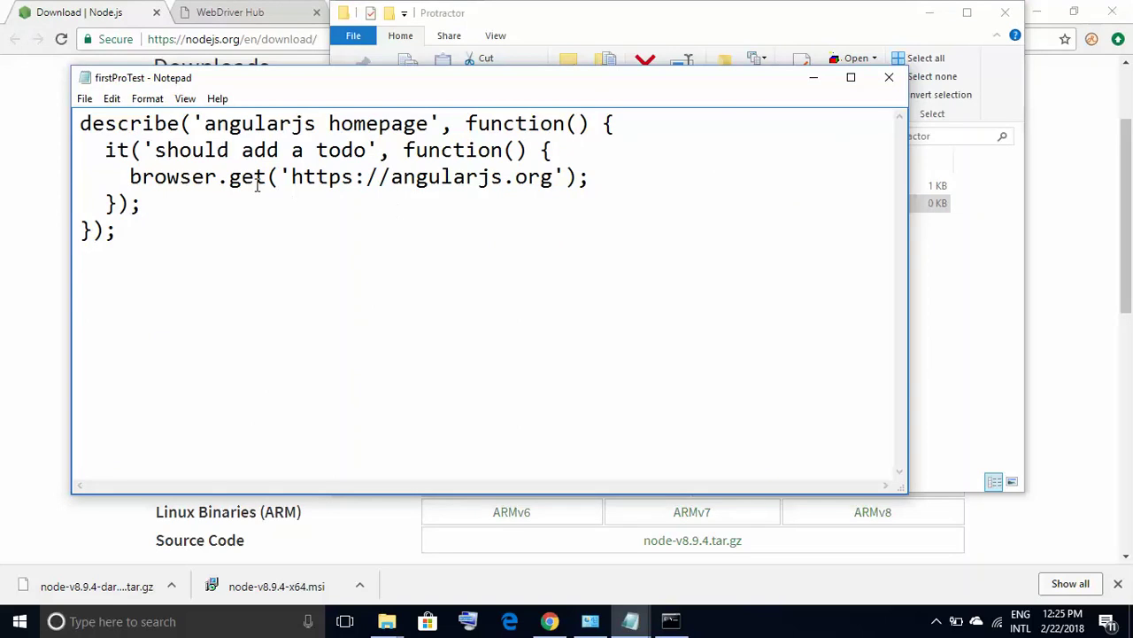
{"action": "double_click", "coordinate": [193, 177]}
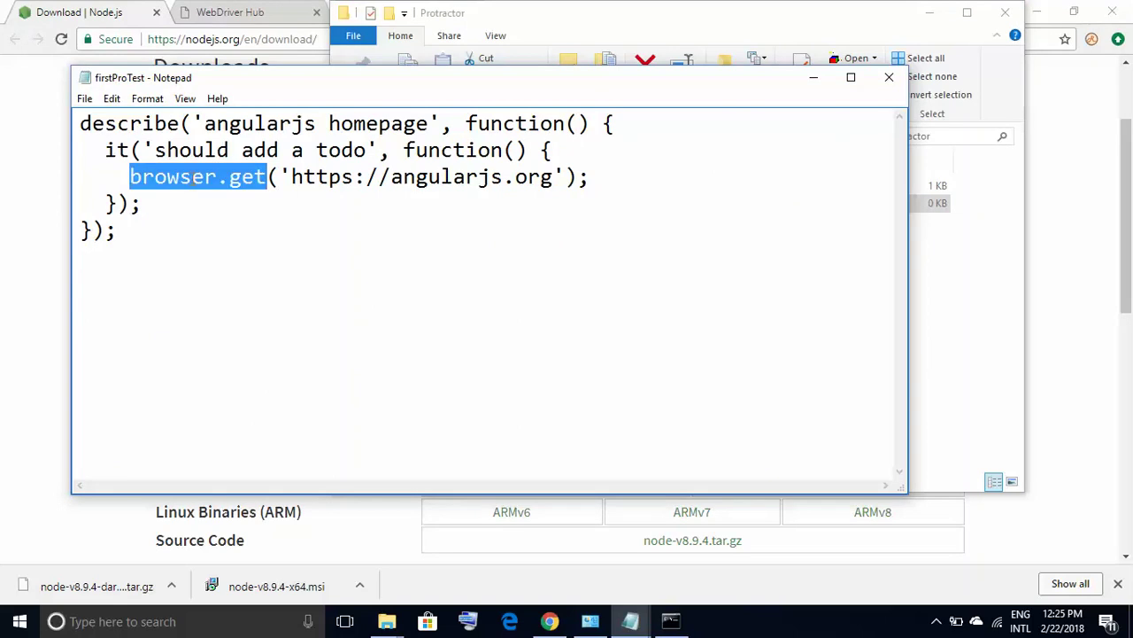
{"action": "key", "text": "shift+Right"}
{"action": "key", "text": "shift+Right"}
{"action": "key", "text": "shift+Right"}
{"action": "key", "text": "shift+Right"}
{"action": "key", "text": "shift+Right"}
{"action": "key", "text": "shift+Right"}
{"action": "key", "text": "shift+Right"}
{"action": "key", "text": "shift+Right"}
{"action": "key", "text": "shift+Right"}
{"action": "key", "text": "shift+Right"}
{"action": "key", "text": "shift+Right"}
{"action": "key", "text": "shift+Right"}
{"action": "key", "text": "shift+Right"}
{"action": "key", "text": "shift+Right"}
{"action": "key", "text": "shift+Right"}
{"action": "key", "text": "shift+Right"}
{"action": "key", "text": "shift+Right"}
{"action": "key", "text": "shift+Right"}
{"action": "key", "text": "shift+Right"}
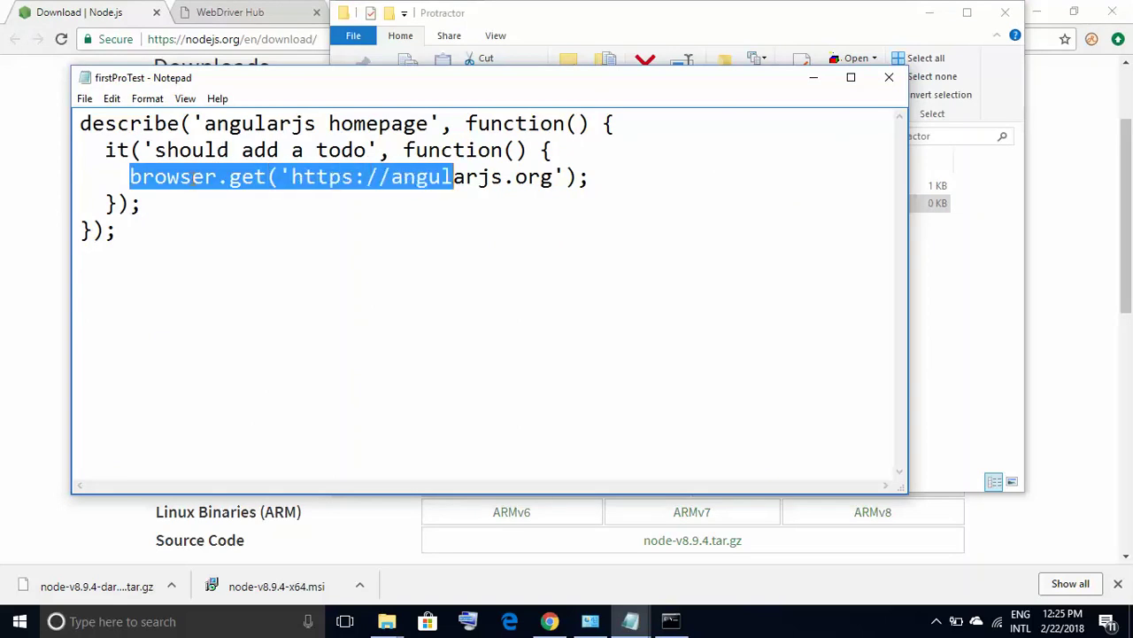
{"action": "key", "text": "shift+Right"}
{"action": "key", "text": "shift+Right"}
{"action": "key", "text": "shift+Right"}
{"action": "key", "text": "shift+Right"}
{"action": "key", "text": "shift+Right"}
{"action": "key", "text": "shift+Right"}
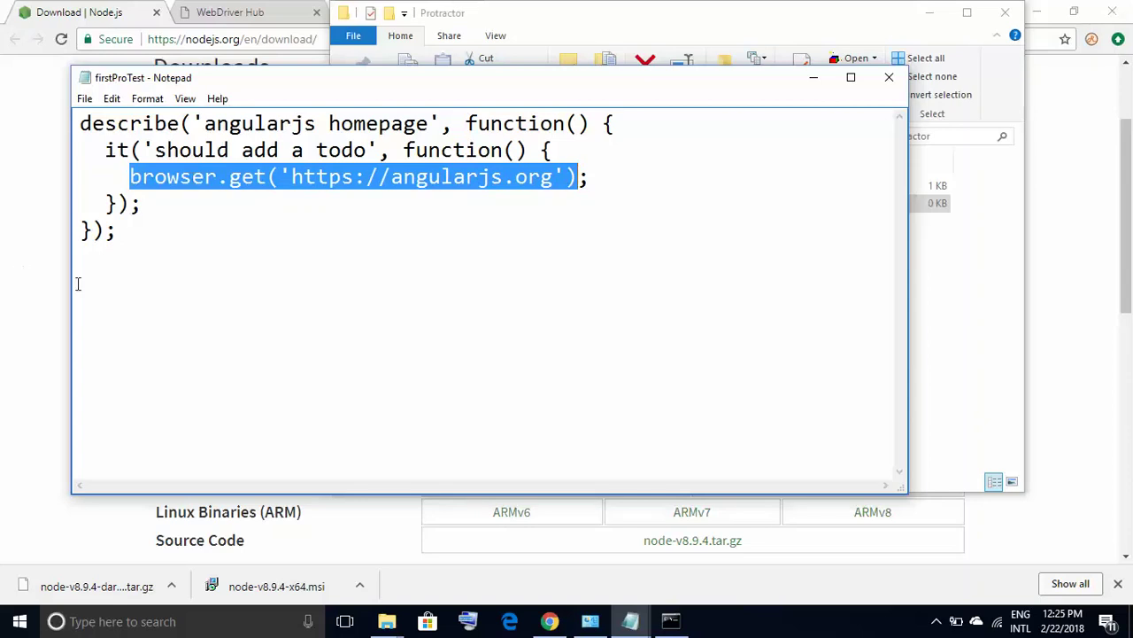
{"action": "left_click", "coordinate": [213, 248]}
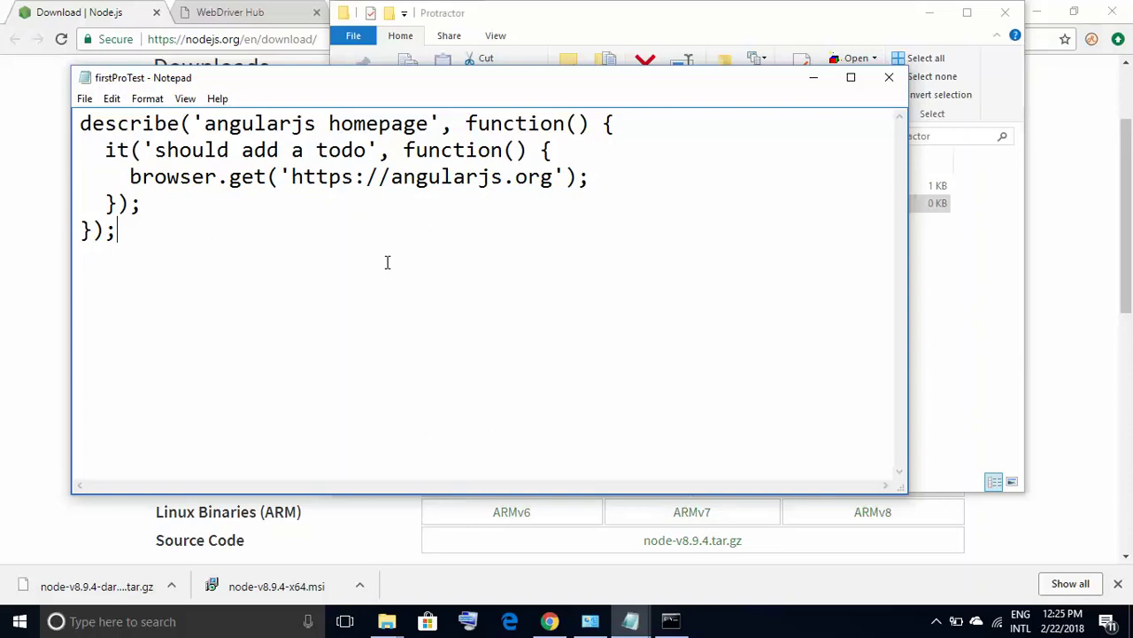
Step: Close the firstProTest script and open the conf file from the Protractor folder for editing
{"action": "left_click", "coordinate": [889, 77]}
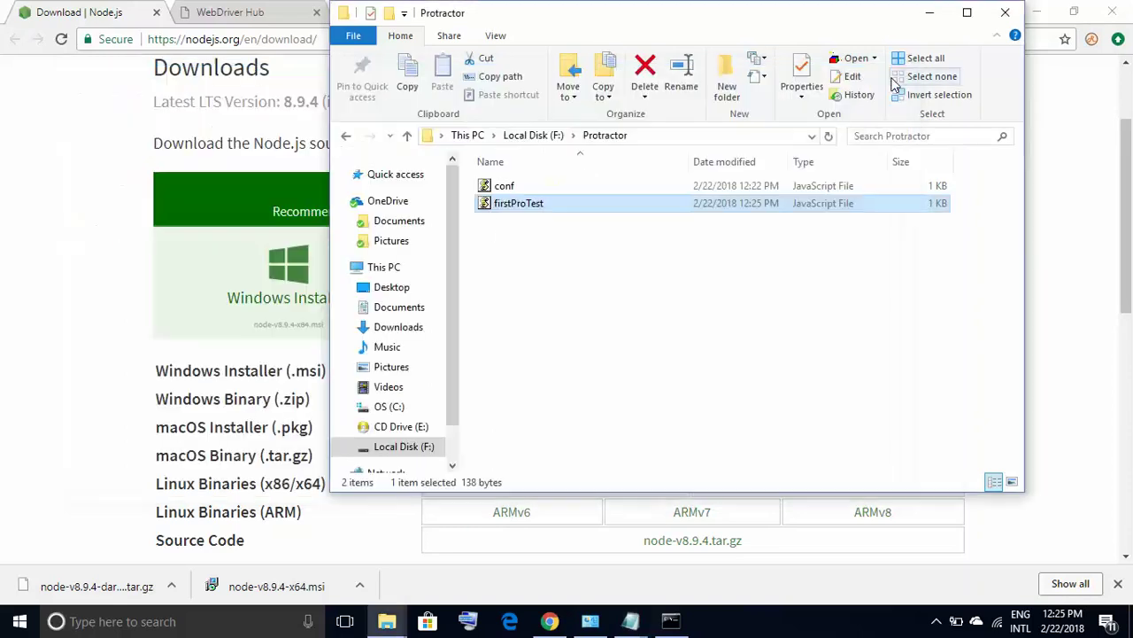
{"action": "left_click", "coordinate": [507, 193]}
{"action": "right_click", "coordinate": [507, 194]}
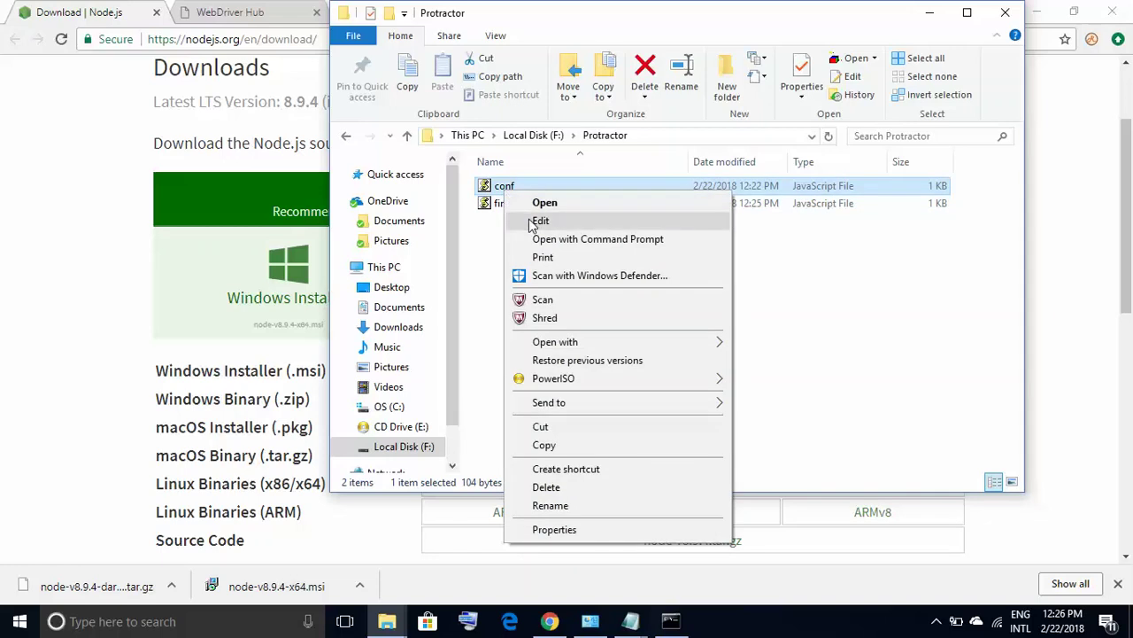
{"action": "left_click", "coordinate": [528, 220]}
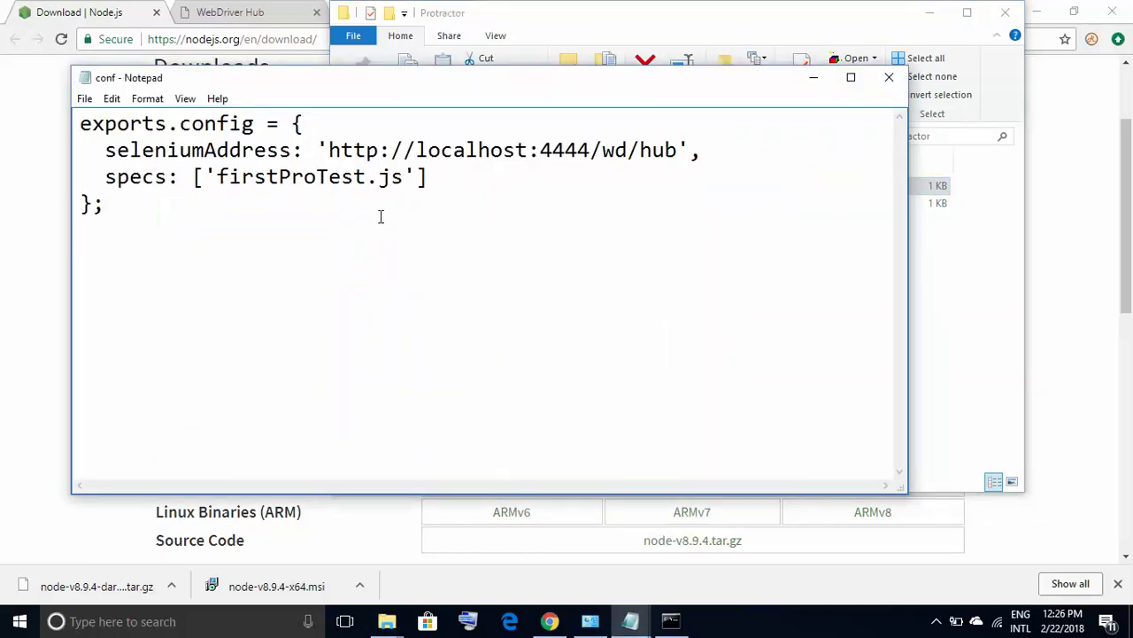
Step: Examine the firstProTest.js specs entry in the conf file, and close the file
{"action": "double_click", "coordinate": [232, 177]}
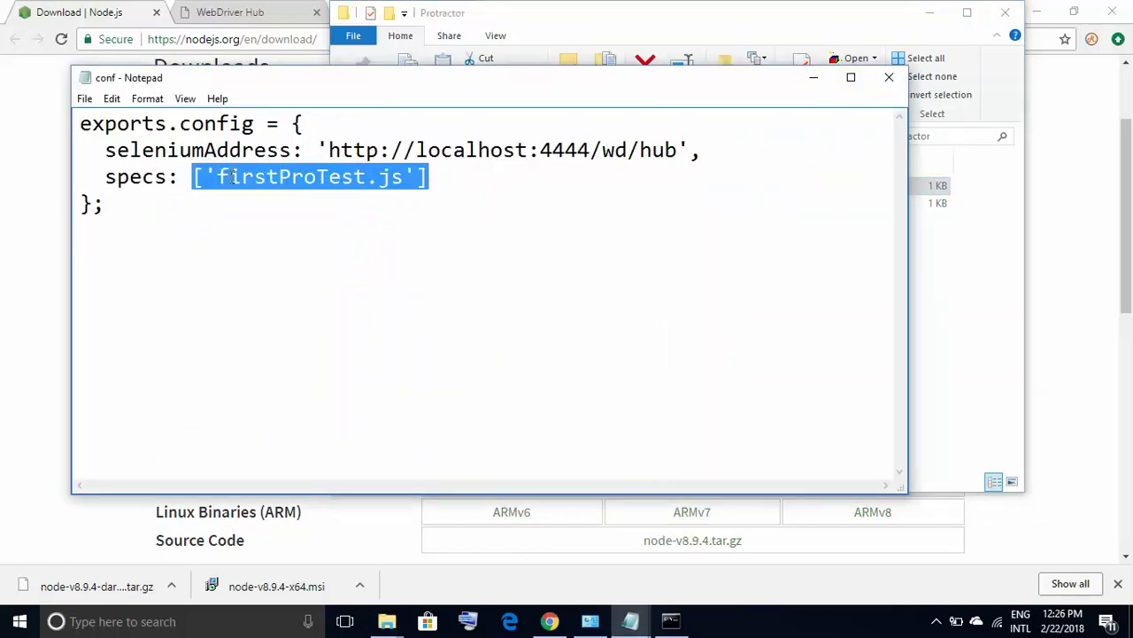
{"action": "left_click", "coordinate": [251, 218]}
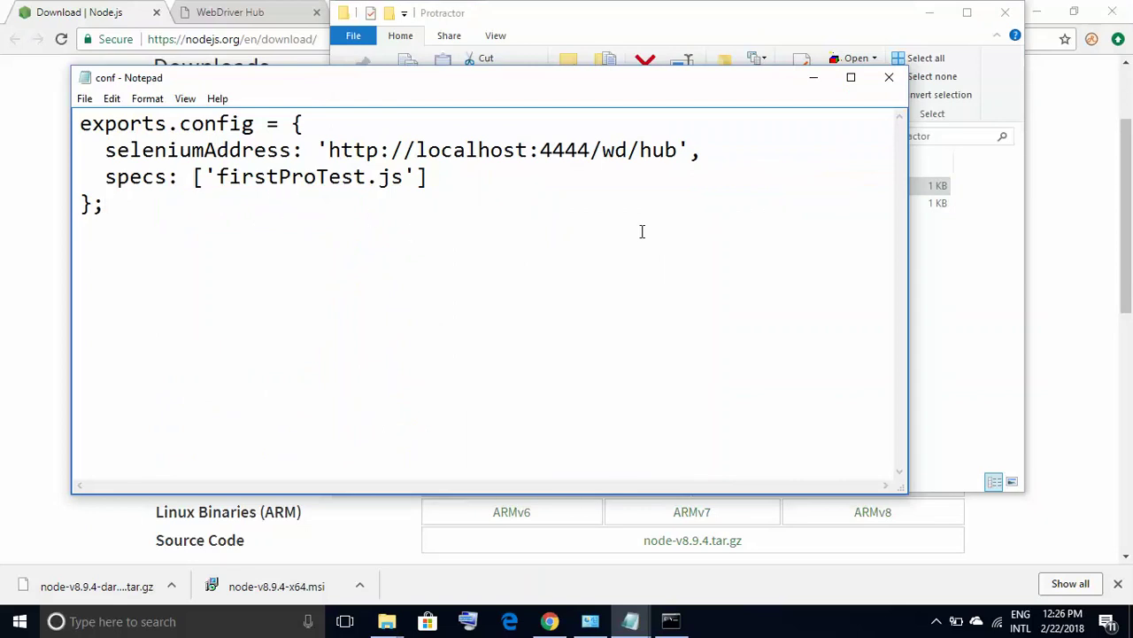
{"action": "left_click", "coordinate": [889, 77]}
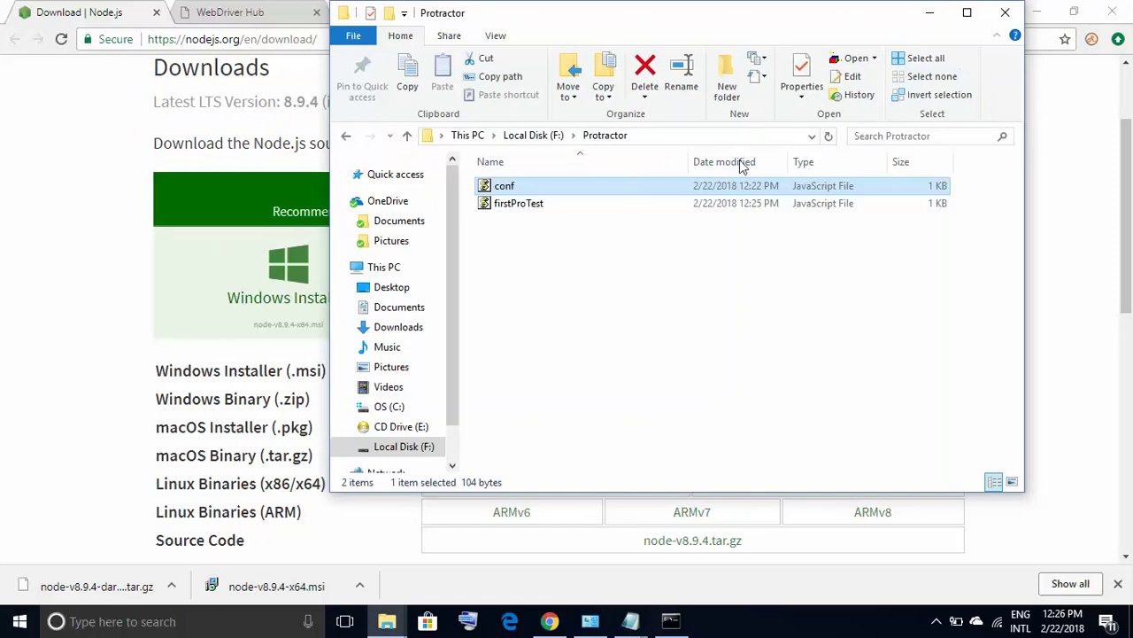
{"action": "left_click", "coordinate": [532, 206]}
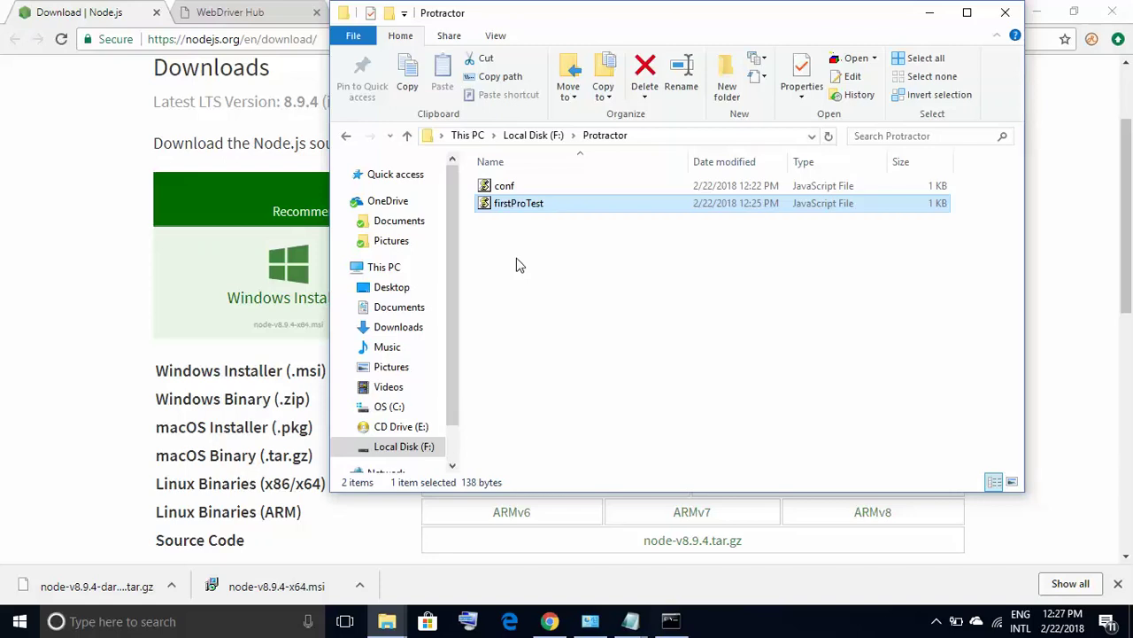
Step: Open a new Command Prompt window
{"action": "key", "text": "super+r"}
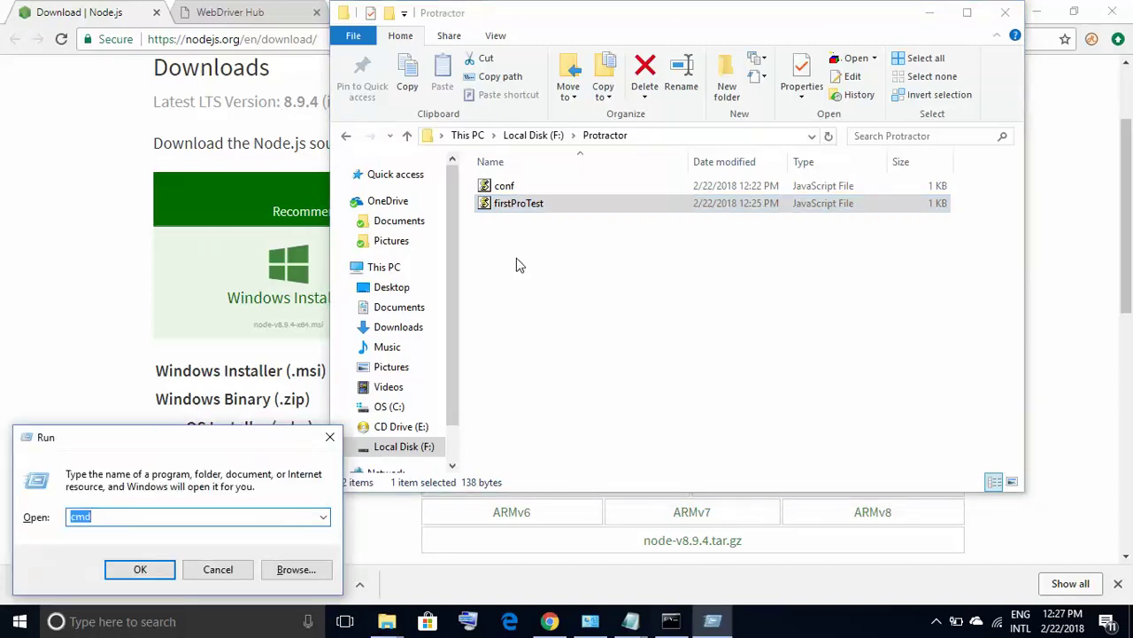
{"action": "key", "text": "Return"}
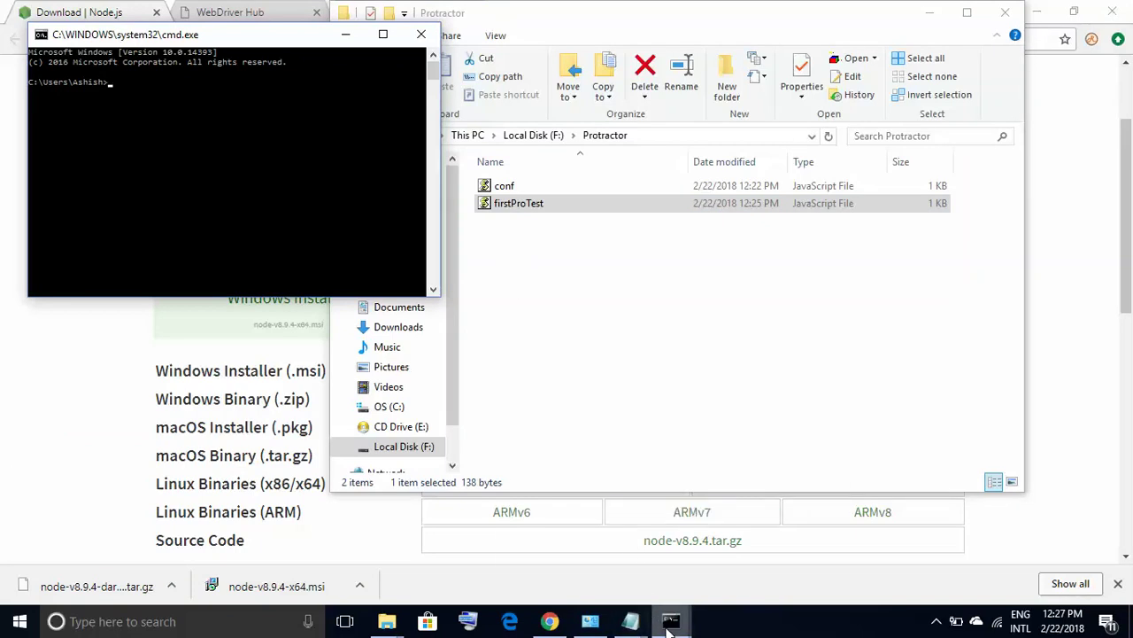
Step: Check the running webdriver-manager start console, minimize it, and view the WebDriver Hub page in the browser
{"action": "mouse_move", "coordinate": [668, 627]}
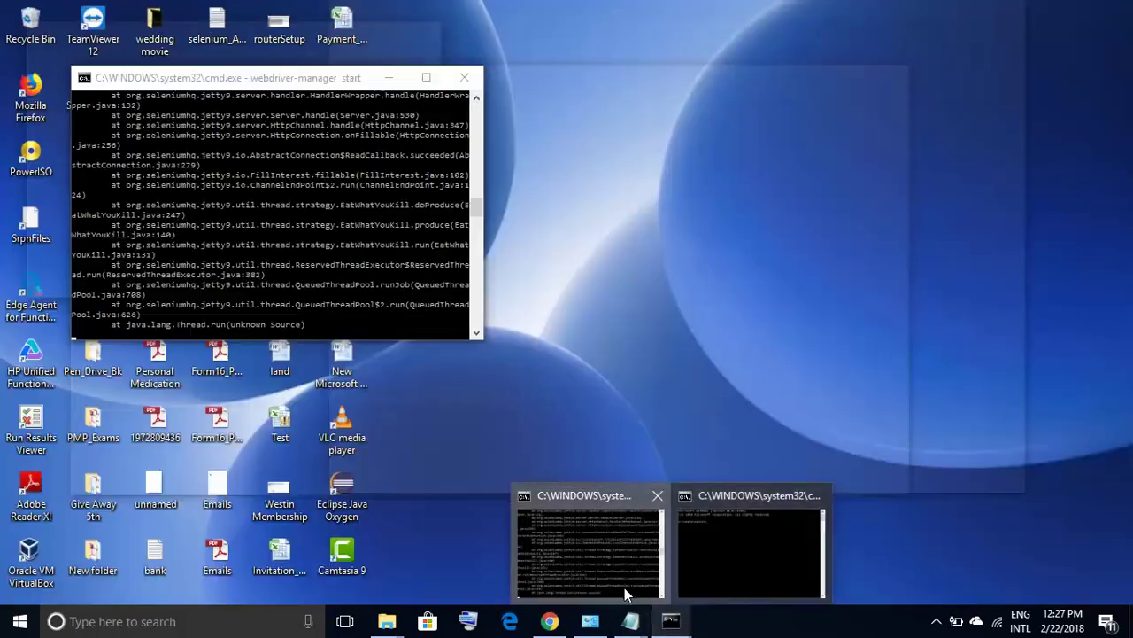
{"action": "left_click", "coordinate": [624, 587]}
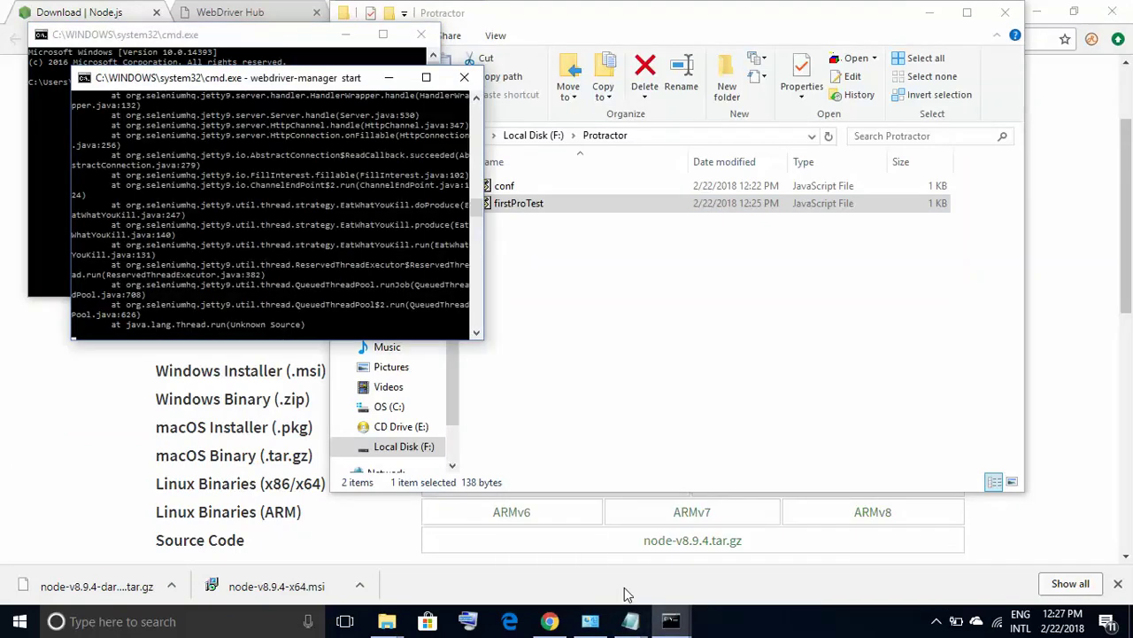
{"action": "left_click", "coordinate": [388, 79]}
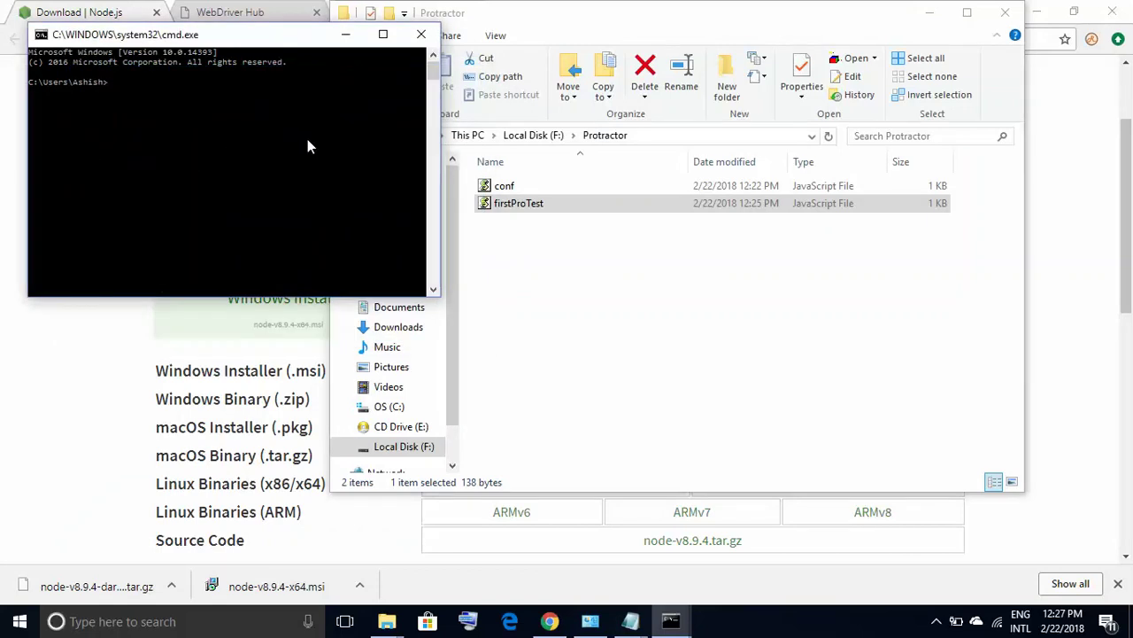
{"action": "left_click", "coordinate": [262, 11]}
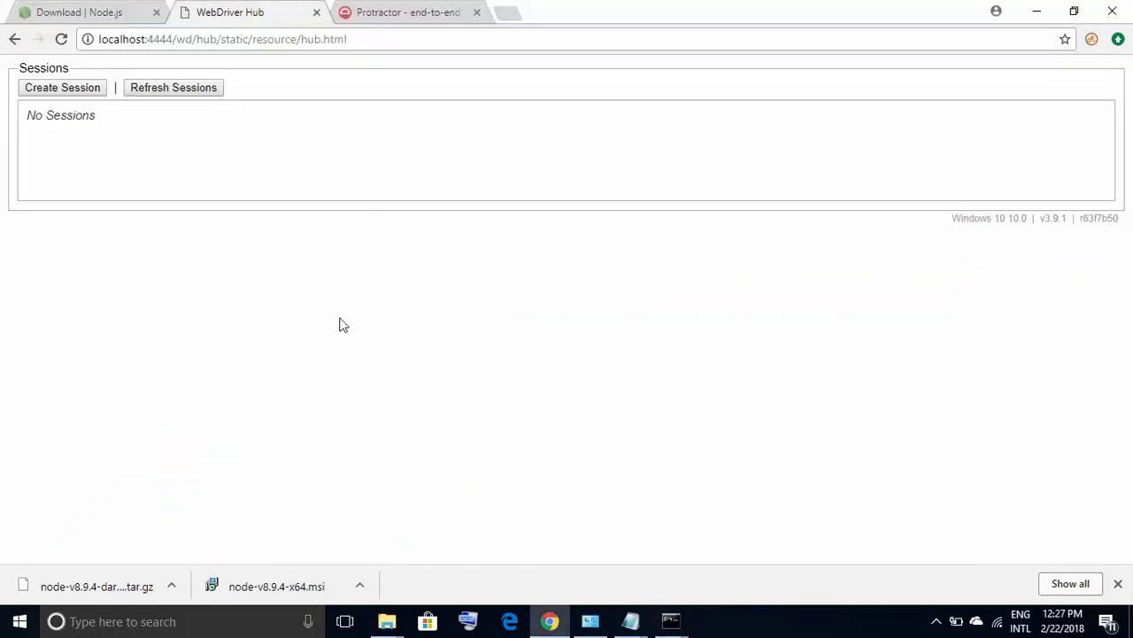
Step: In the new Command Prompt, switch to the F: drive and change to the Protractor directory
{"action": "mouse_move", "coordinate": [671, 624]}
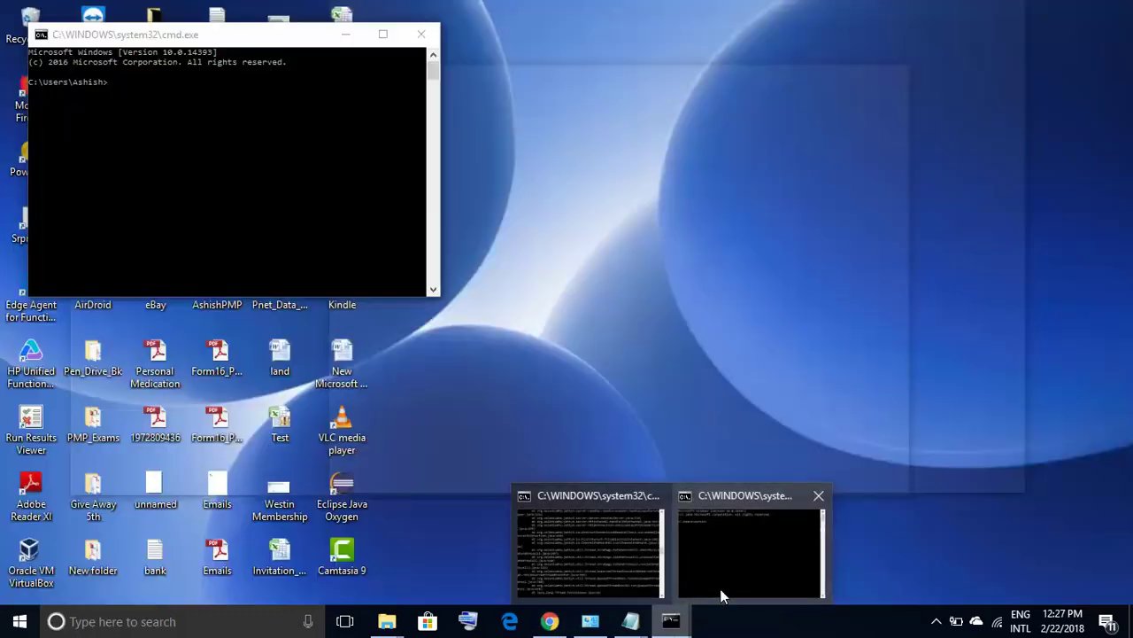
{"action": "left_click", "coordinate": [721, 595]}
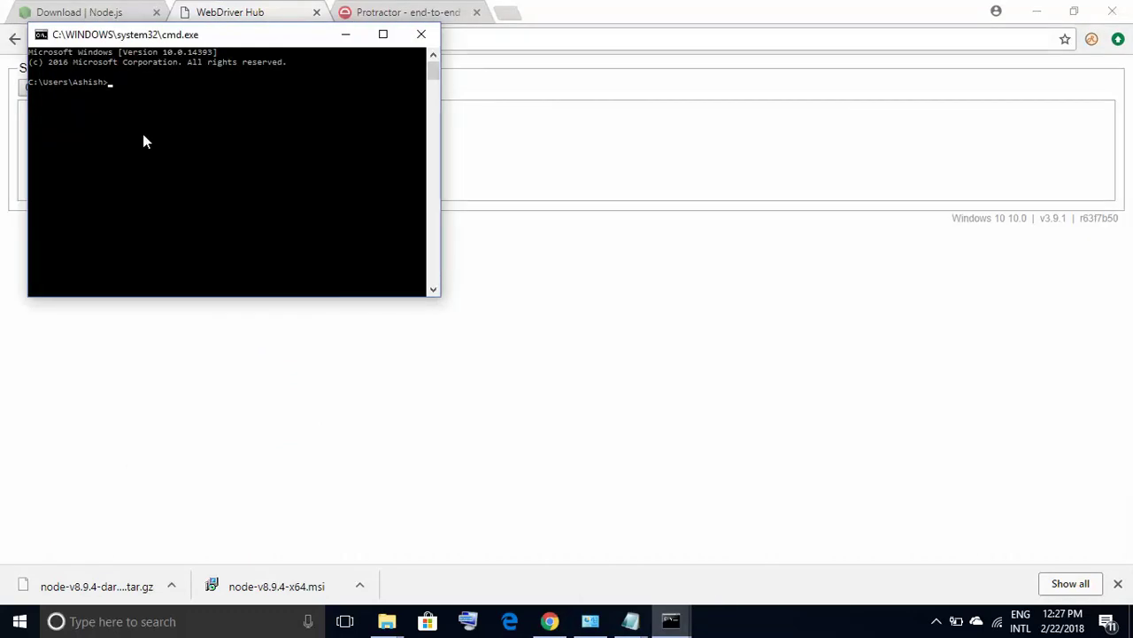
{"action": "type", "text": "f:"}
{"action": "key", "text": "Return"}
{"action": "type", "text": "cd"}
{"action": "type", "text": " Pics"}
{"action": "key", "text": "Tab"}
{"action": "key", "text": "Return"}
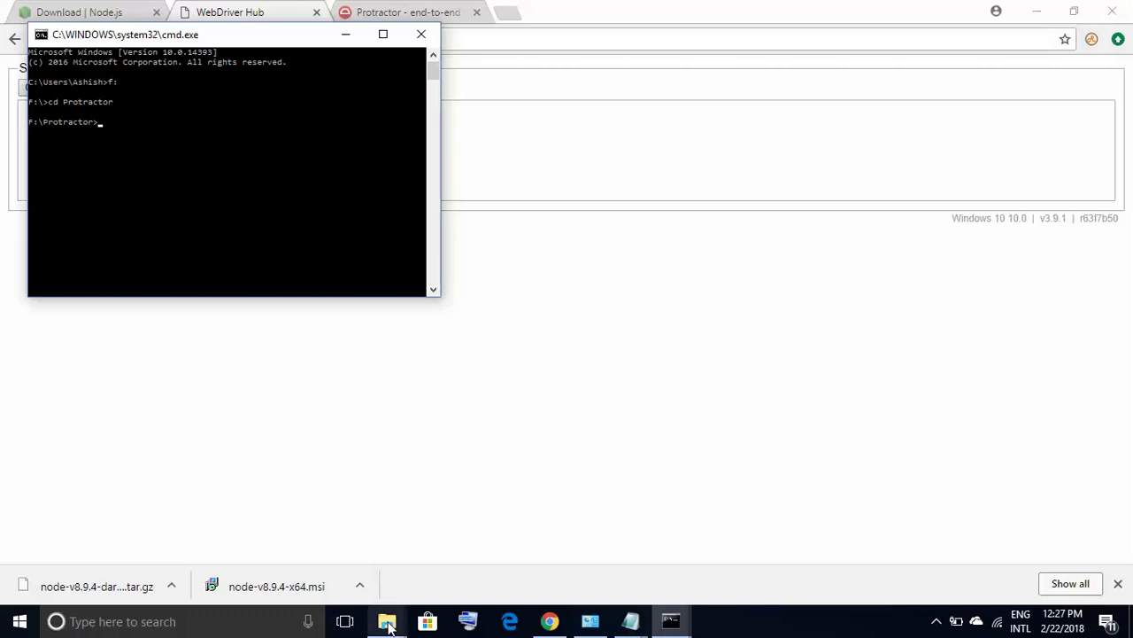
{"action": "mouse_move", "coordinate": [388, 621]}
{"action": "left_click", "coordinate": [784, 537]}
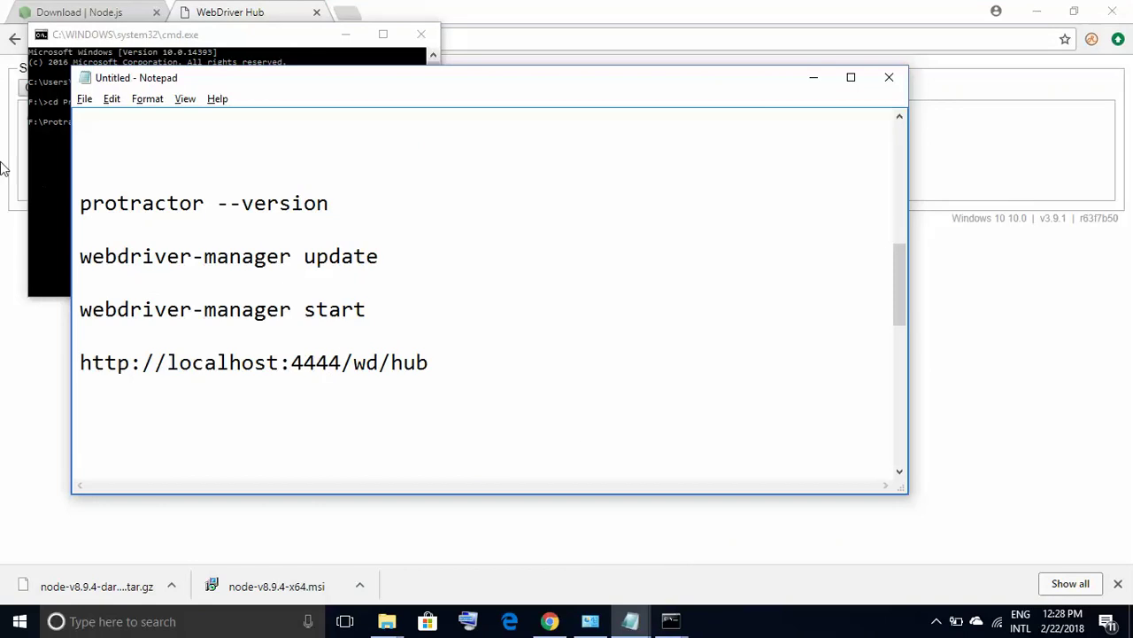
{"action": "left_click", "coordinate": [41, 178]}
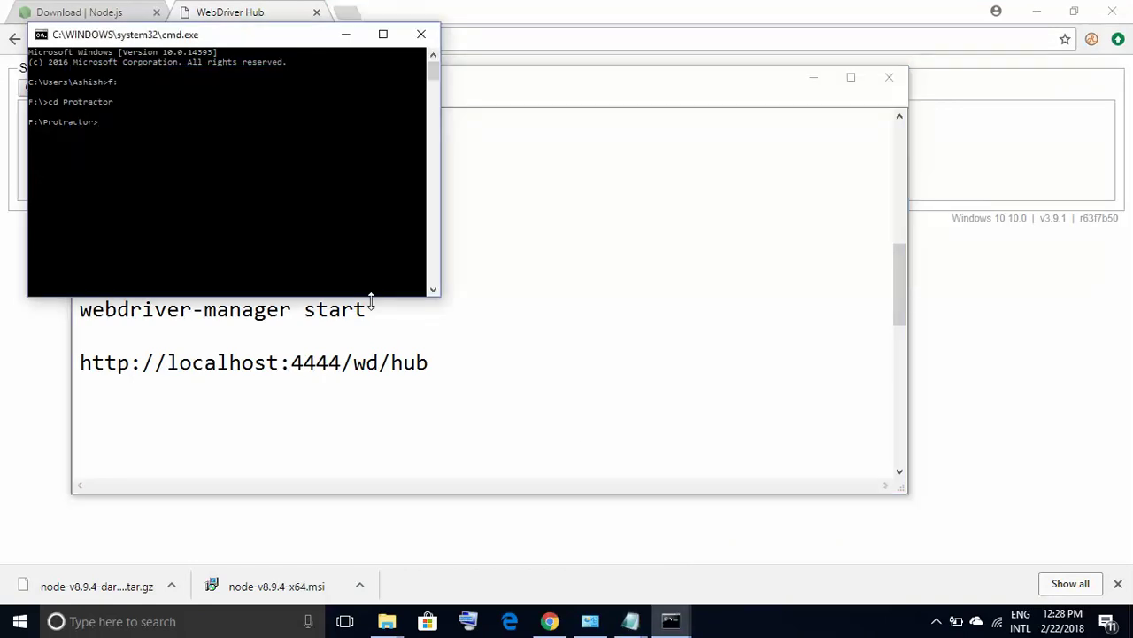
{"action": "left_click", "coordinate": [448, 362]}
{"action": "key", "text": "Return"}
{"action": "key", "text": "Return"}
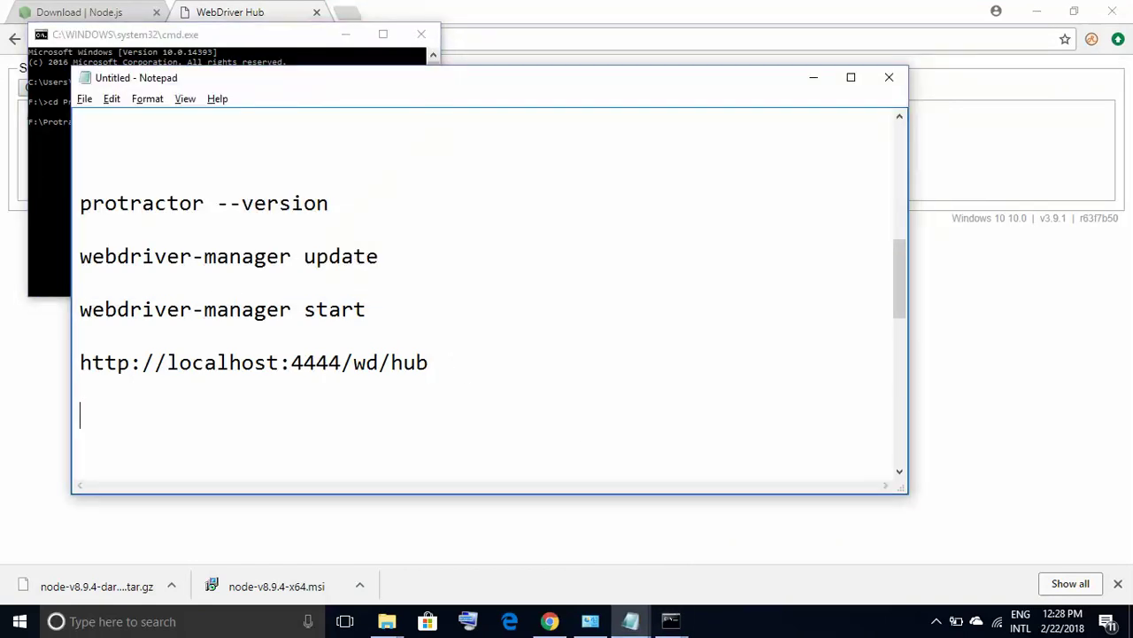
{"action": "type", "text": "protractor conf.js"}
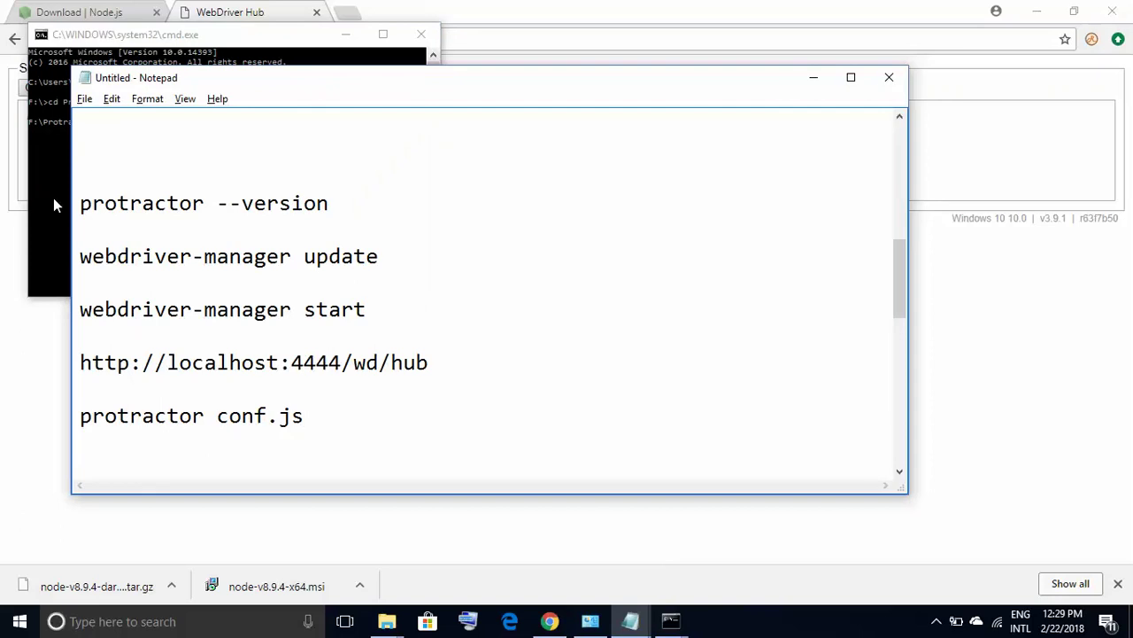
Step: Run protractor conf.js from the F:\Protractor directory in the Command Prompt
{"action": "left_click", "coordinate": [43, 243]}
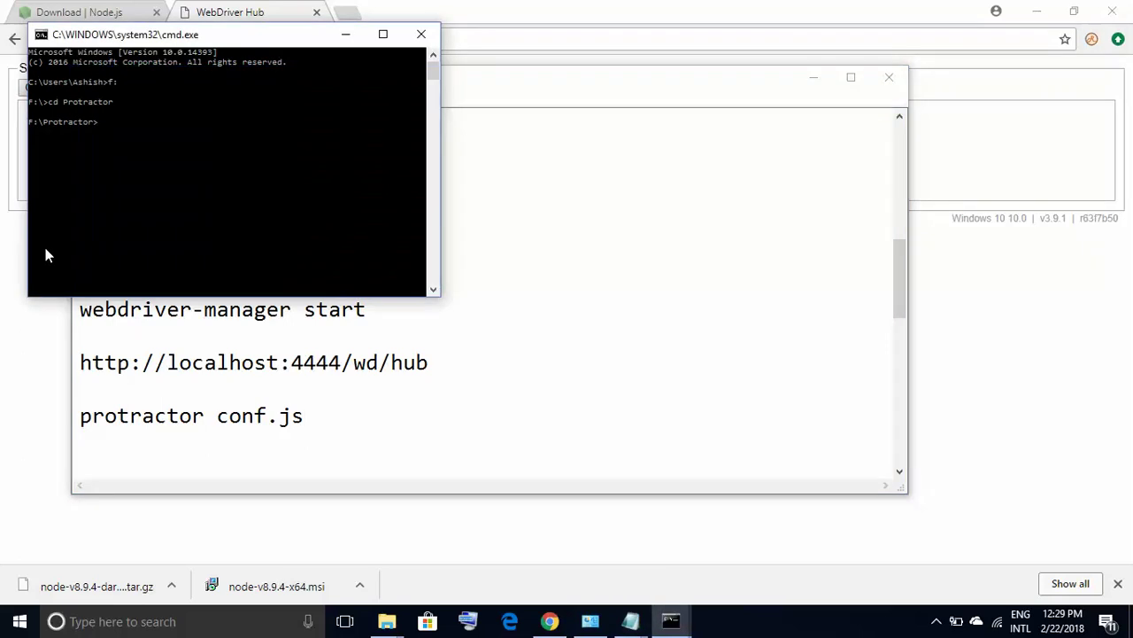
{"action": "right_click", "coordinate": [68, 191]}
{"action": "left_click", "coordinate": [104, 237]}
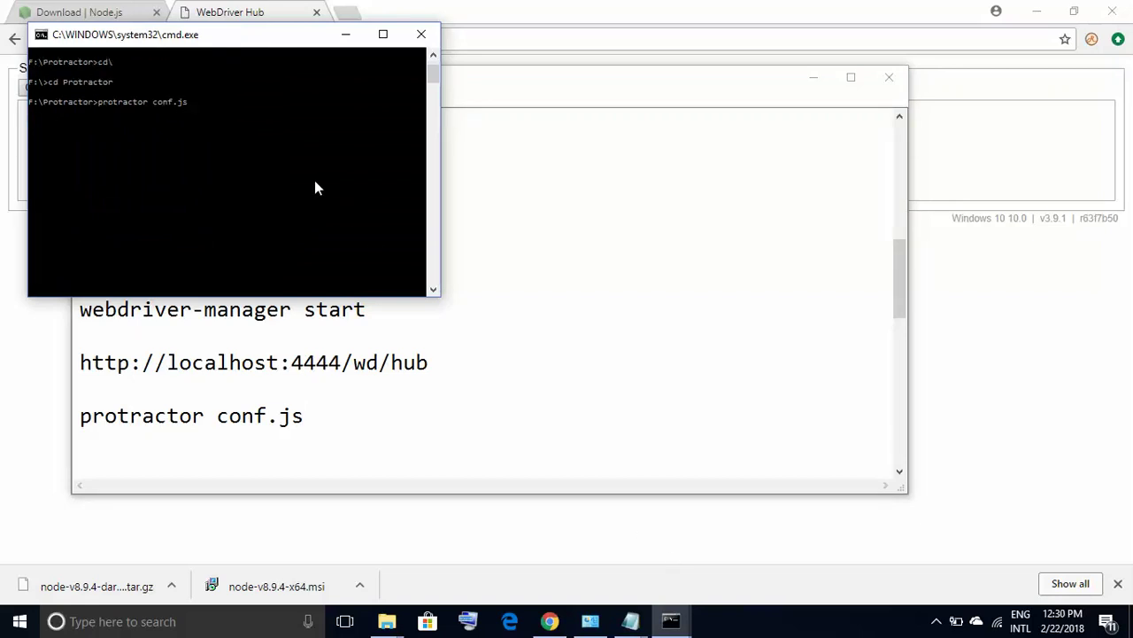
{"action": "key", "text": "Return"}
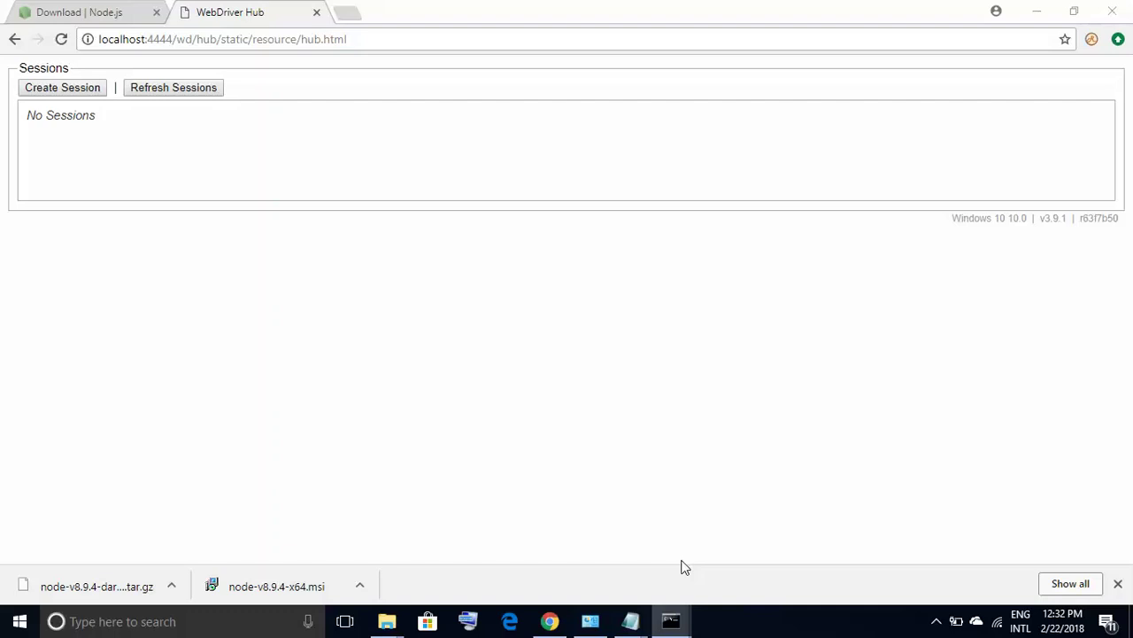
{"action": "key", "text": "super+s"}
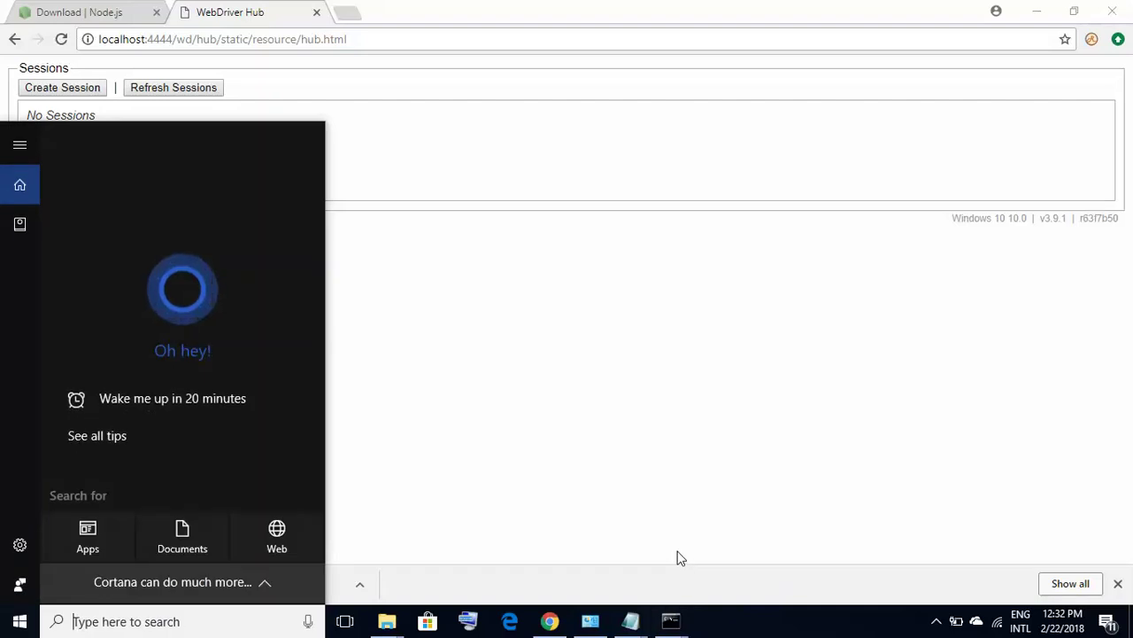
{"action": "key", "text": "Escape"}
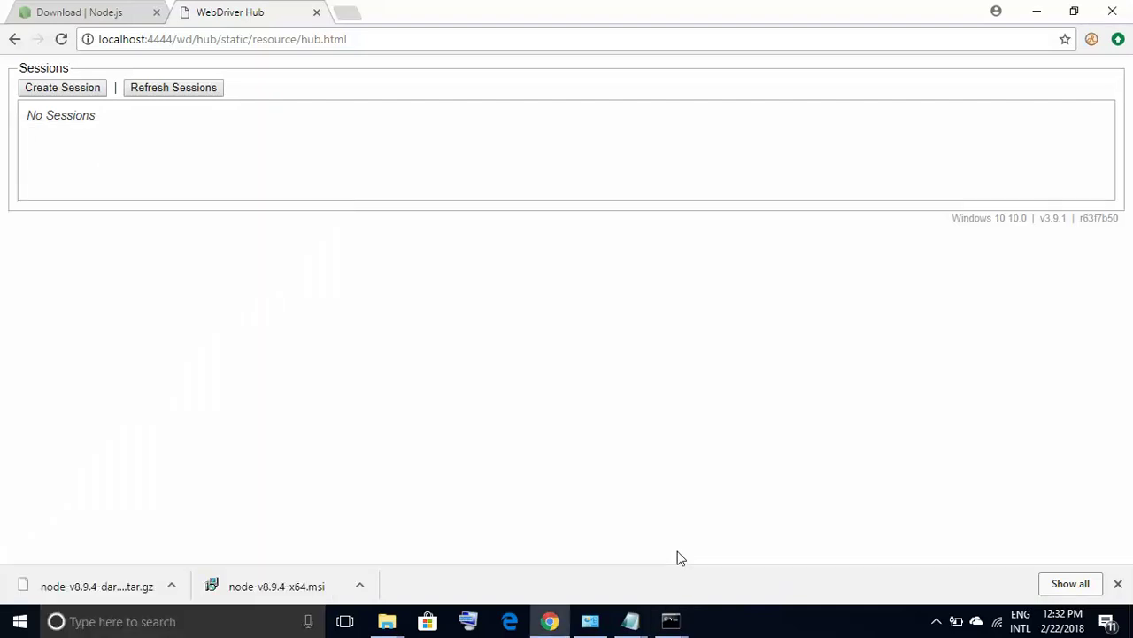